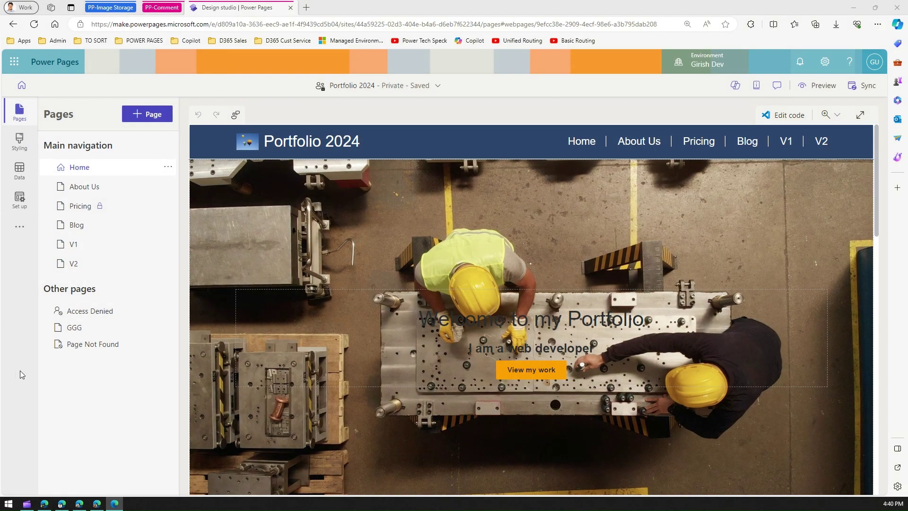
Open the site's comments and add a blank page named Products to the main navigation
left_click(777, 85)
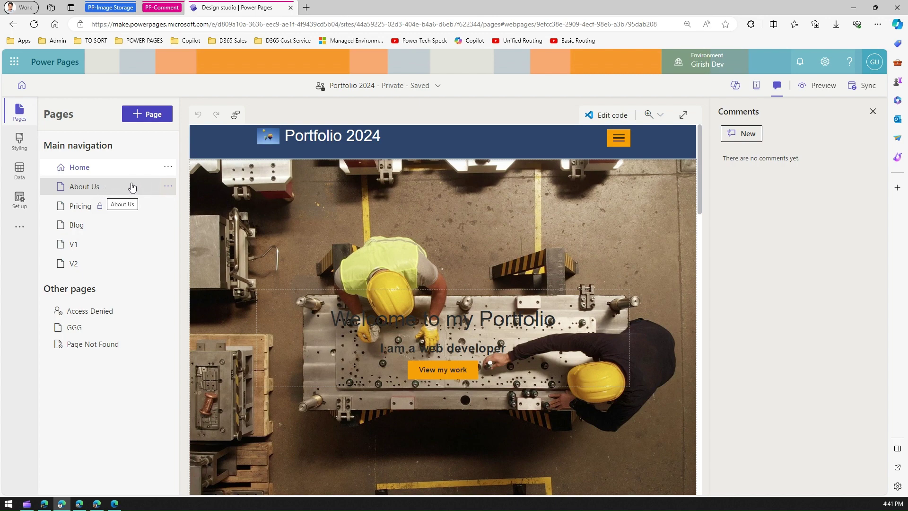
left_click(152, 116)
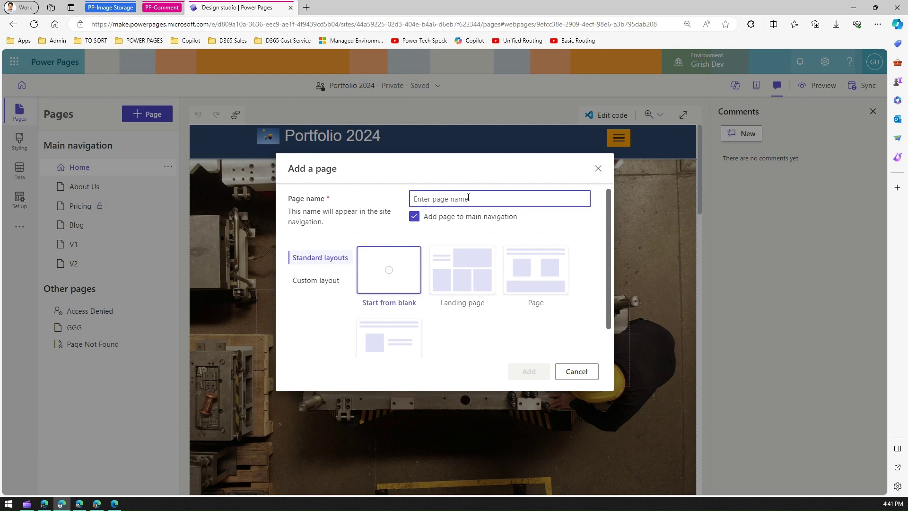
type("Products")
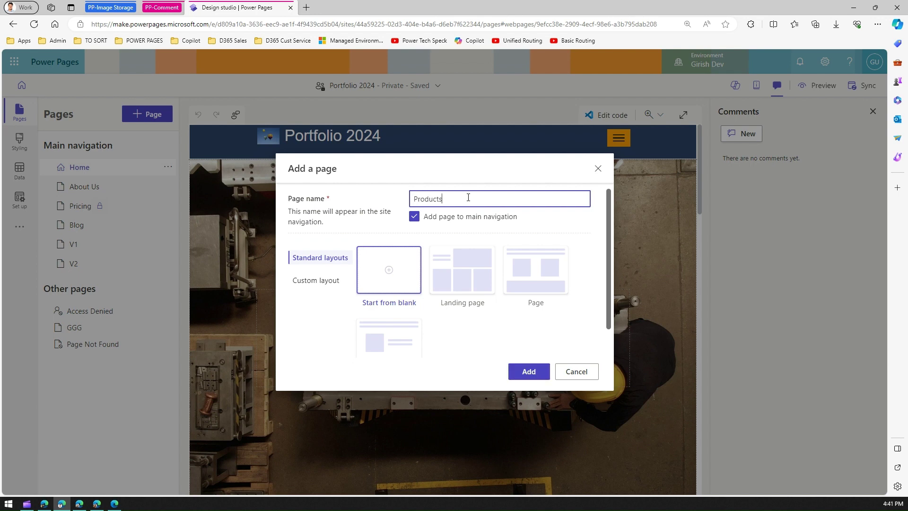
left_click(528, 372)
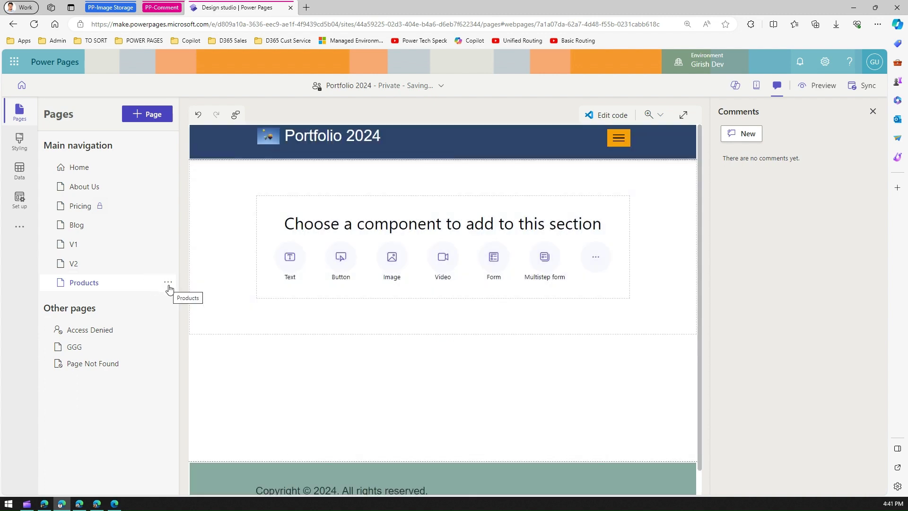
Post a comment greeting a mentioned colleague with "Hey" and asking "Is the Products page name as per spec by Contoso Inc?"
left_click(748, 135)
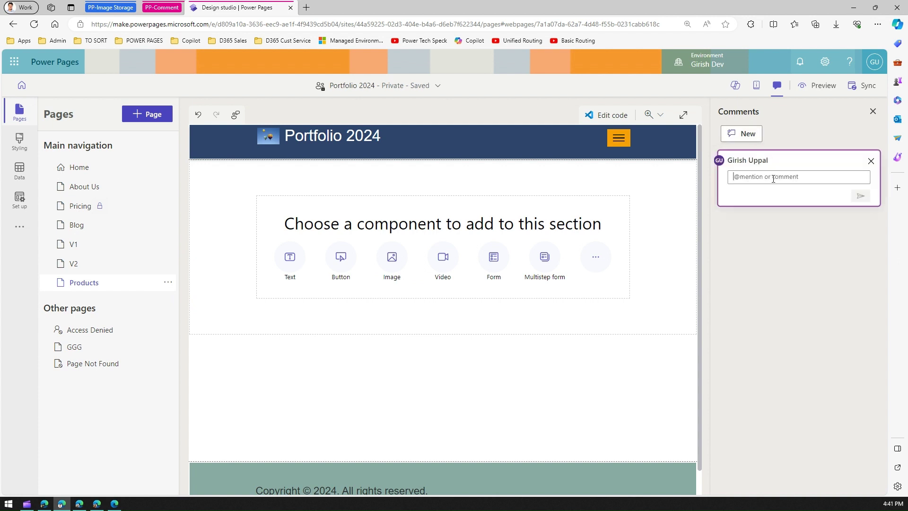
type("Hey @Ale")
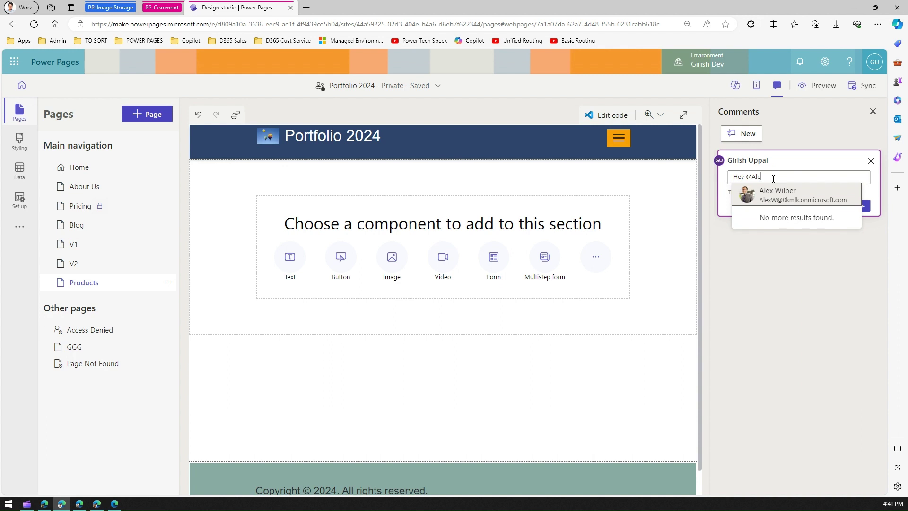
key("BackSpace")
key("BackSpace")
key("BackSpace")
key("BackSpace")
type("@Ales")
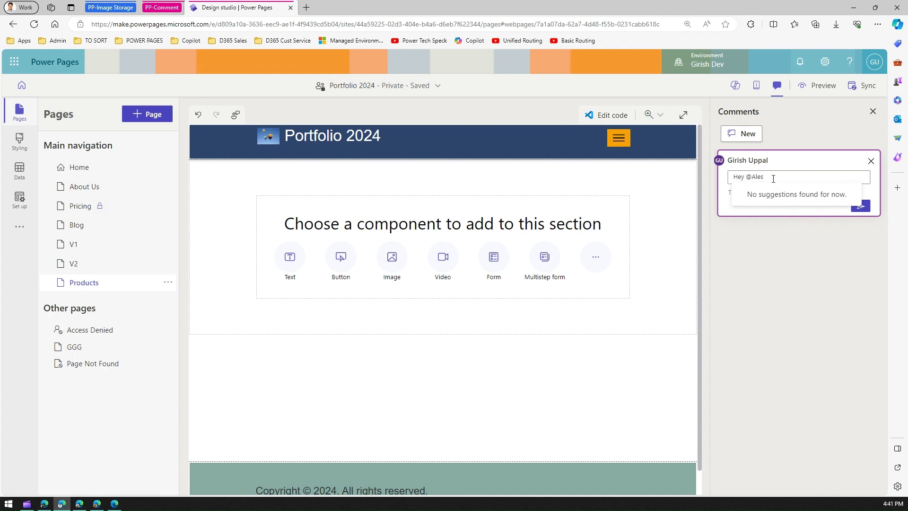
key("BackSpace")
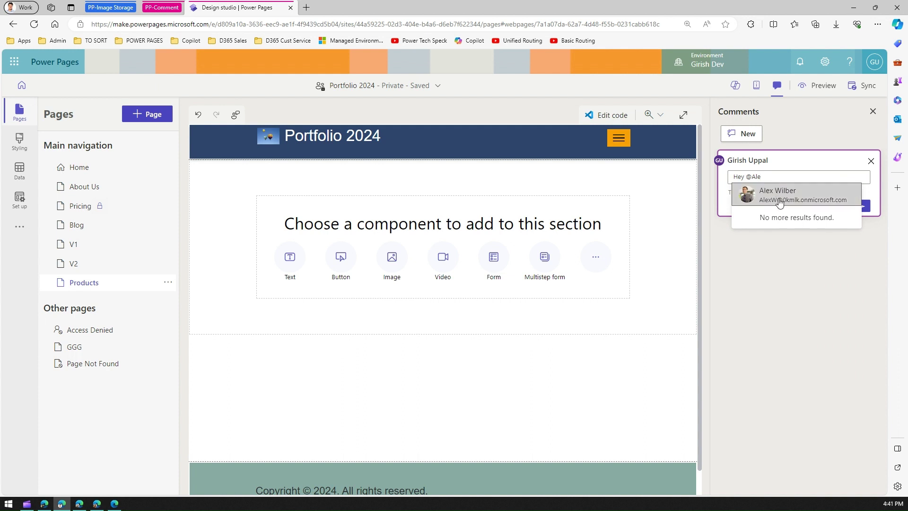
left_click(779, 202)
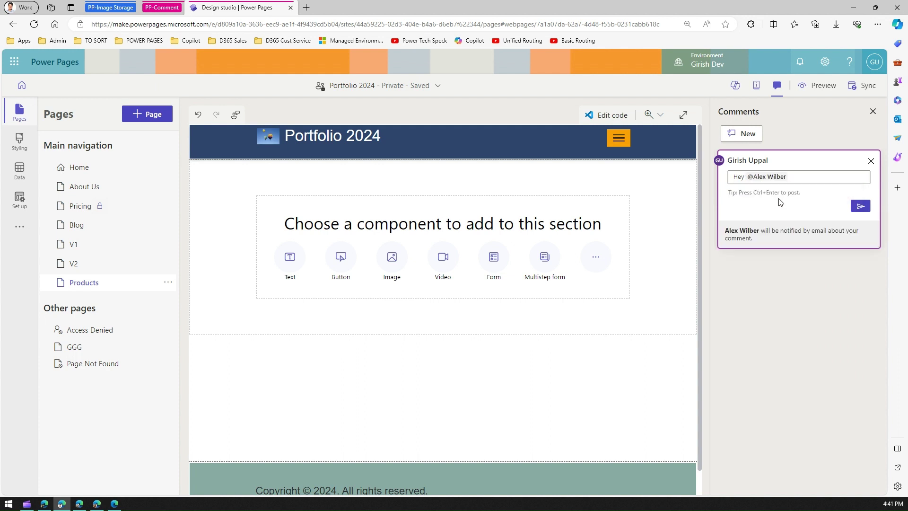
type(". Is the Products page name c")
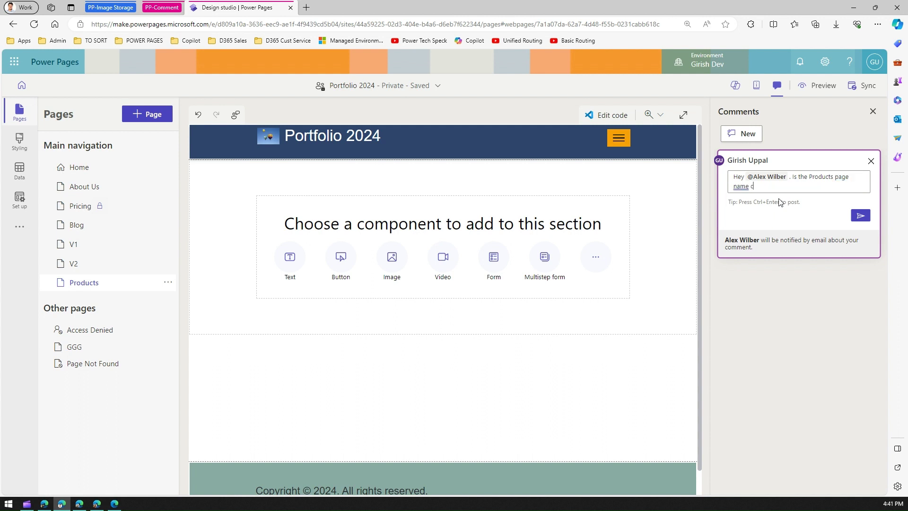
type("as per spec by Contose")
left_click(860, 216)
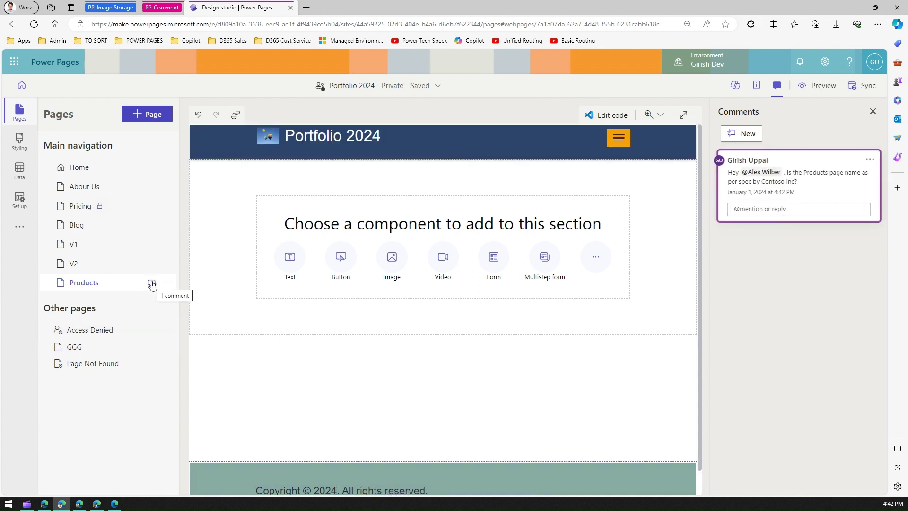
Post a second Products page comment mentioning another colleague: "Hey … - Can you please start authoring this page and show me first draft by 3rd Jan 2024"
left_click(168, 283)
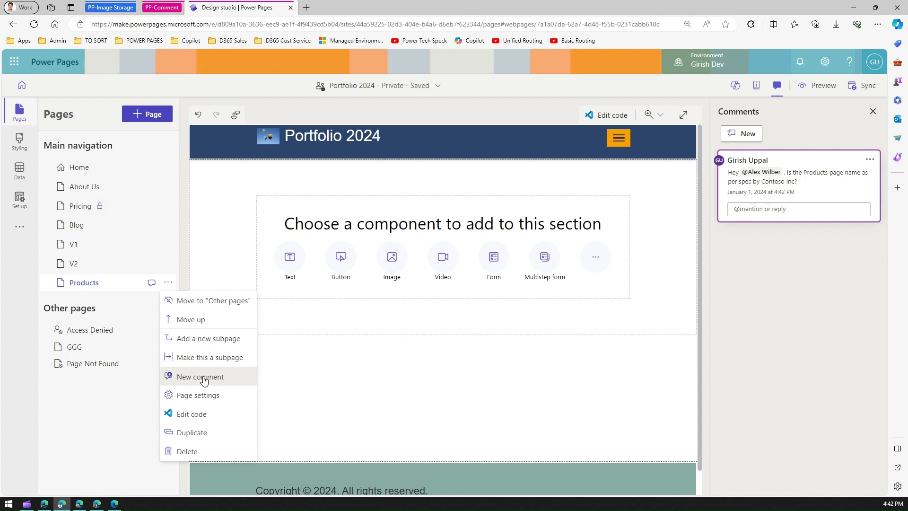
left_click(203, 378)
left_click(787, 244)
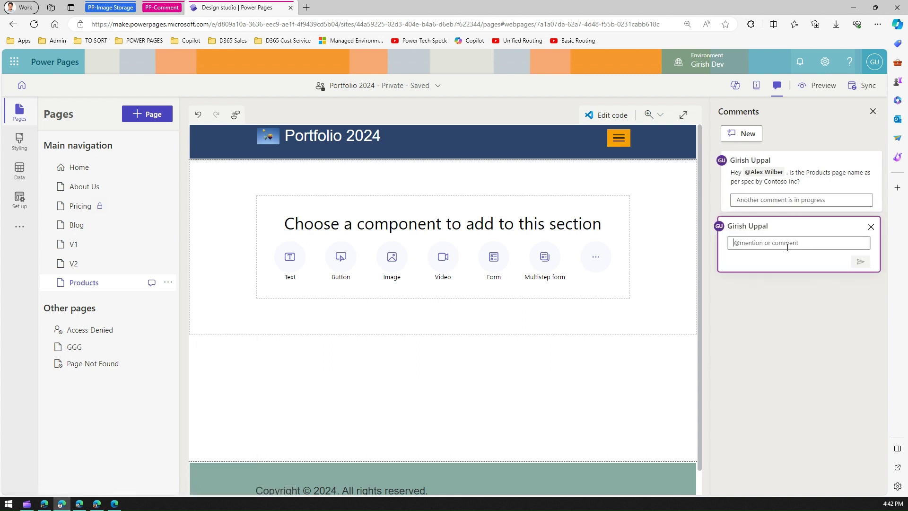
type("Hey @Ade")
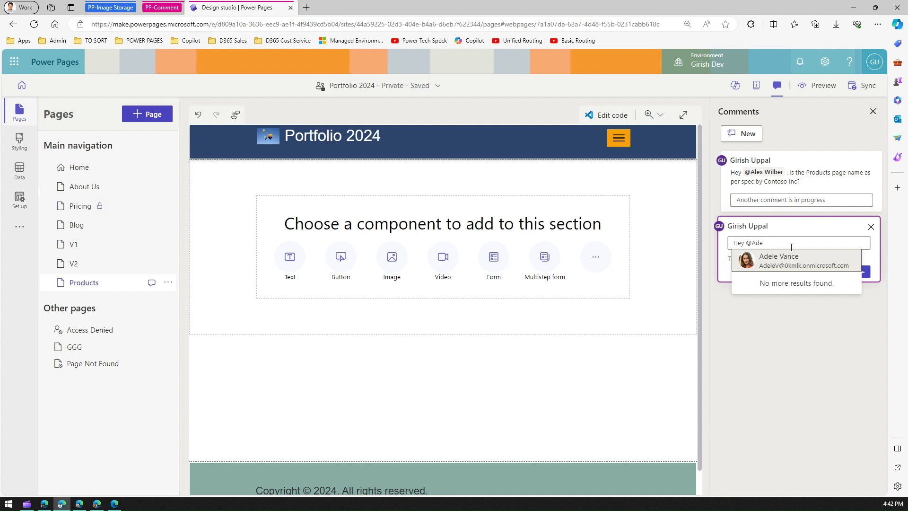
key("Return")
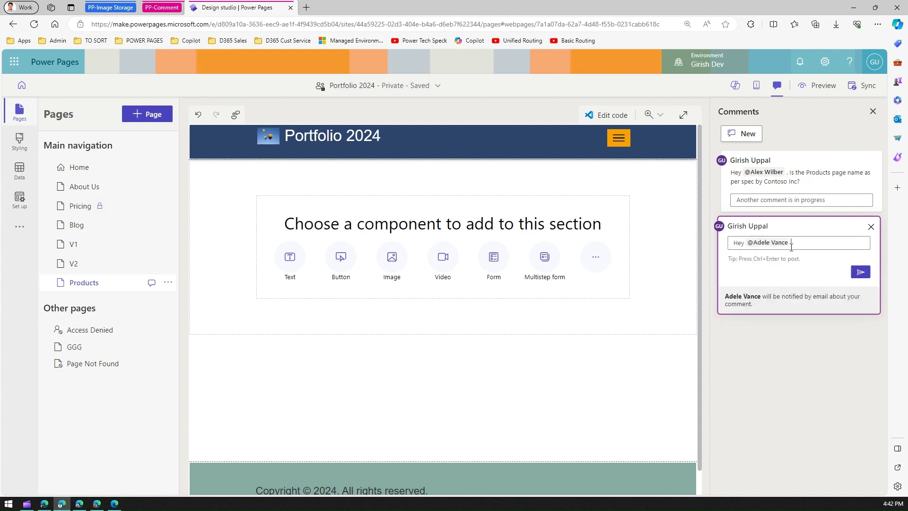
type("- Can you please start authoring this page ")
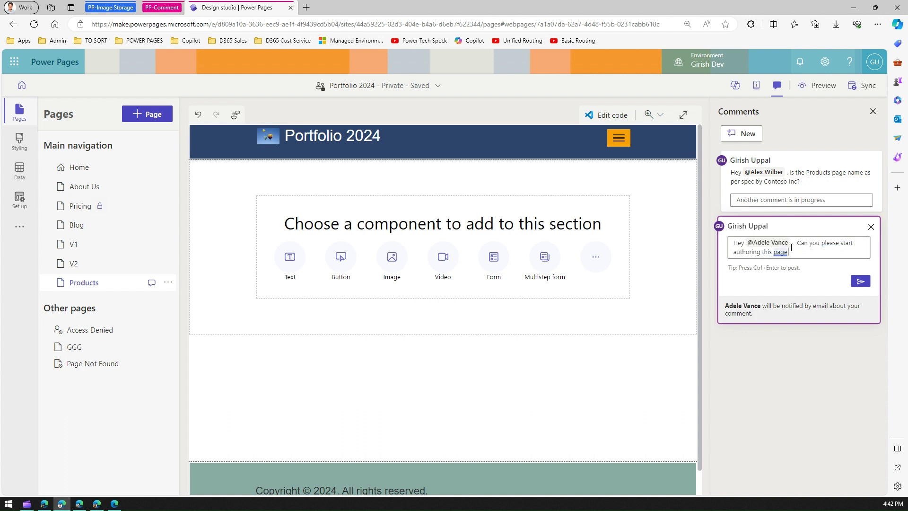
type("and show me first draft by 3")
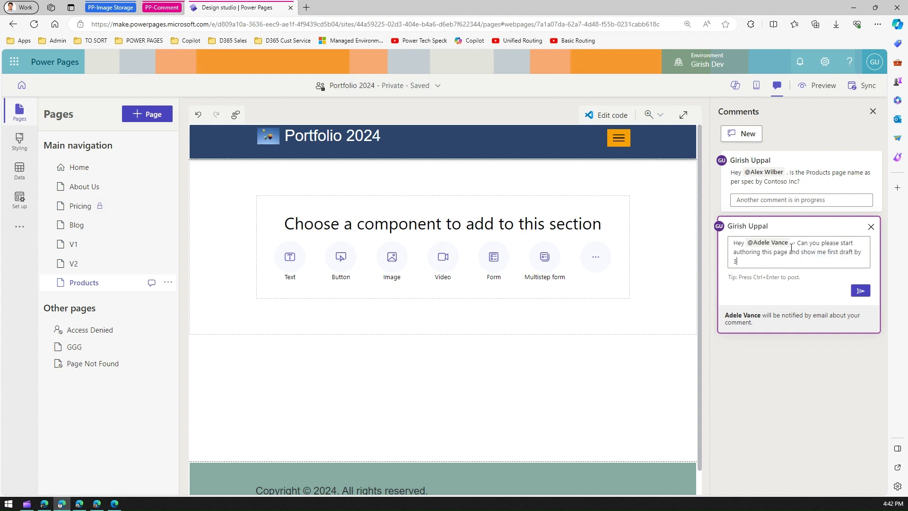
type("rd Jan 2024")
left_click(860, 290)
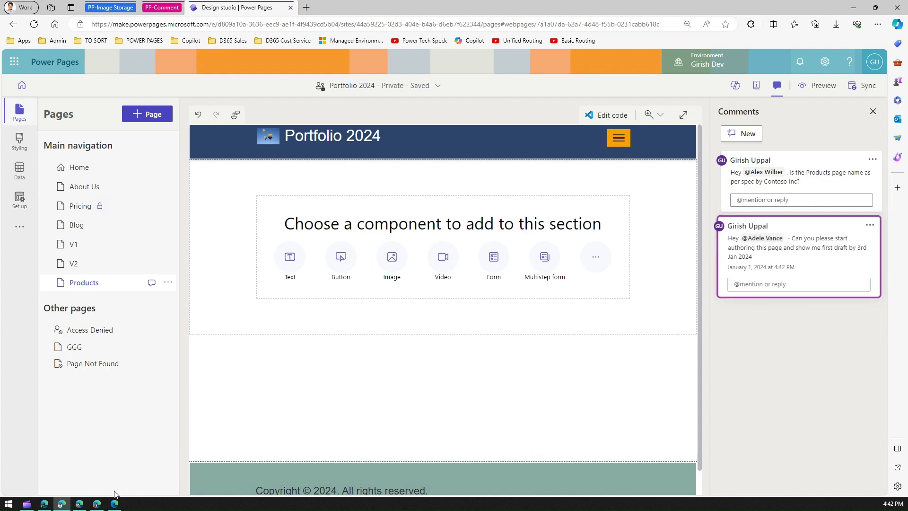
Switch to the first mentioned colleague's Outlook window, open the Portfolio 2024 mention email and go to the comment from it
left_click(80, 504)
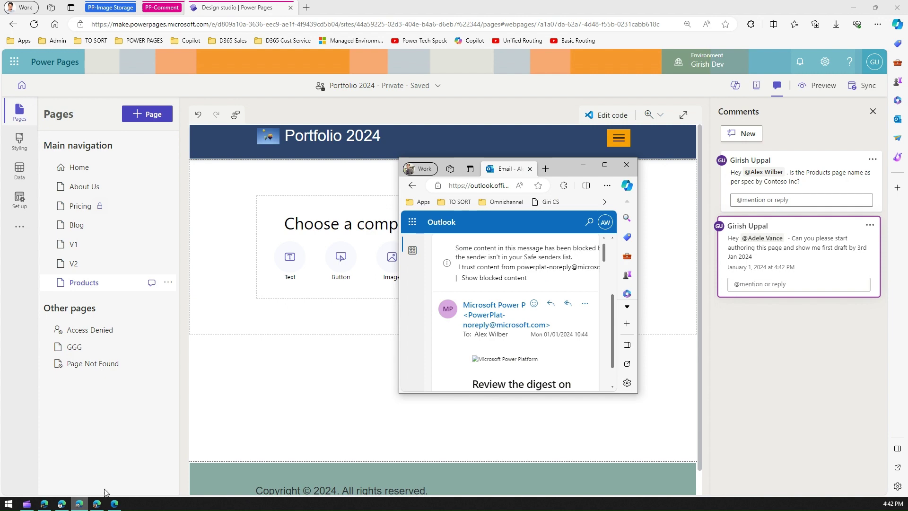
left_click(600, 168)
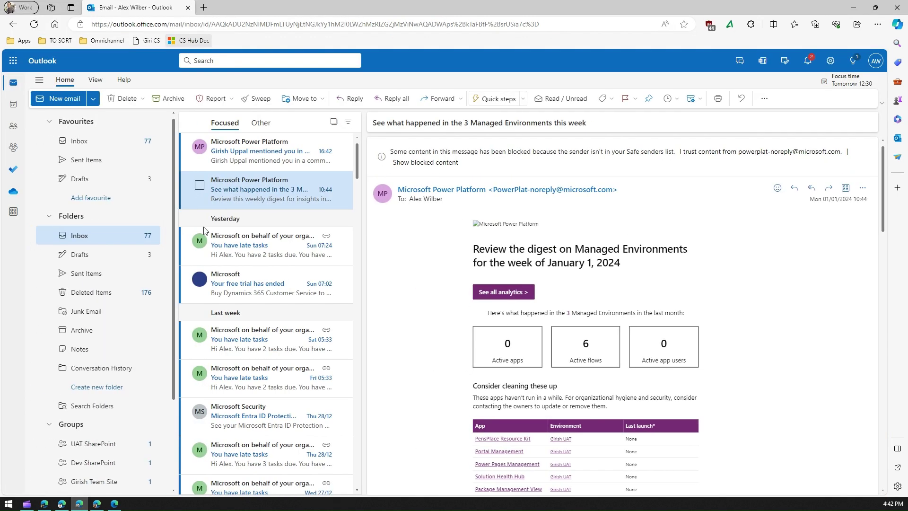
left_click(234, 160)
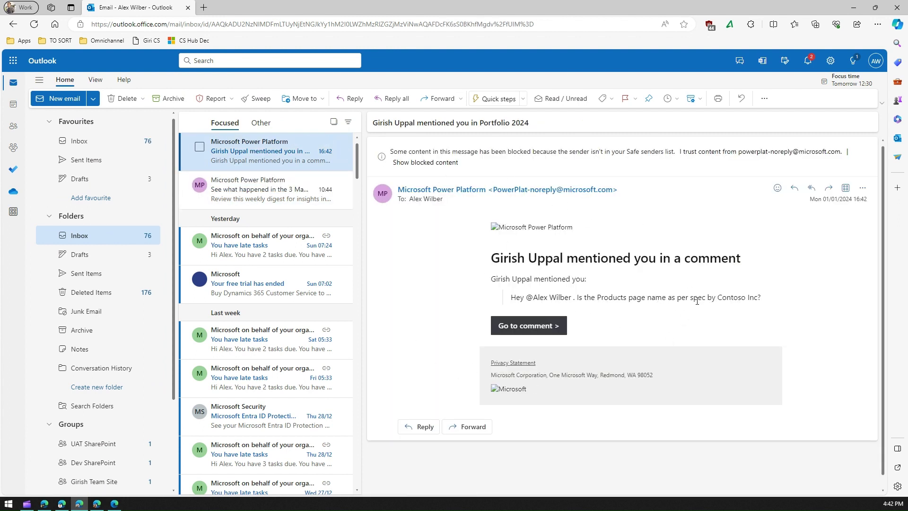
left_click(539, 331)
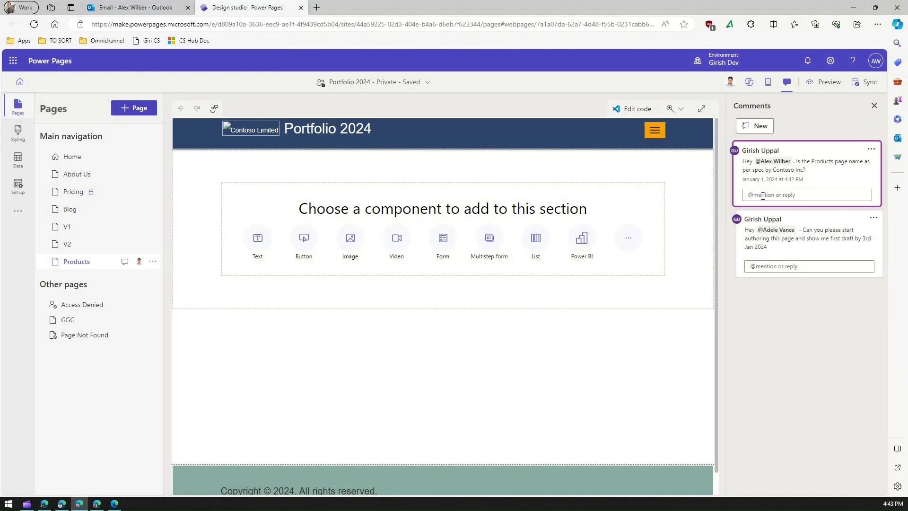
Reply to the page name comment with "Hey", a mention of its author and "The page name must be Portfolio instead of Products"
left_click(763, 195)
type("He")
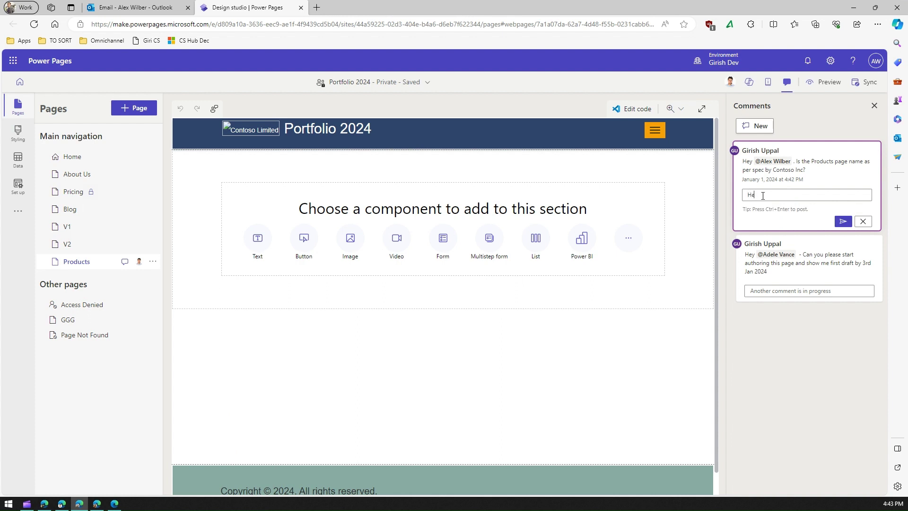
type("y @Gir")
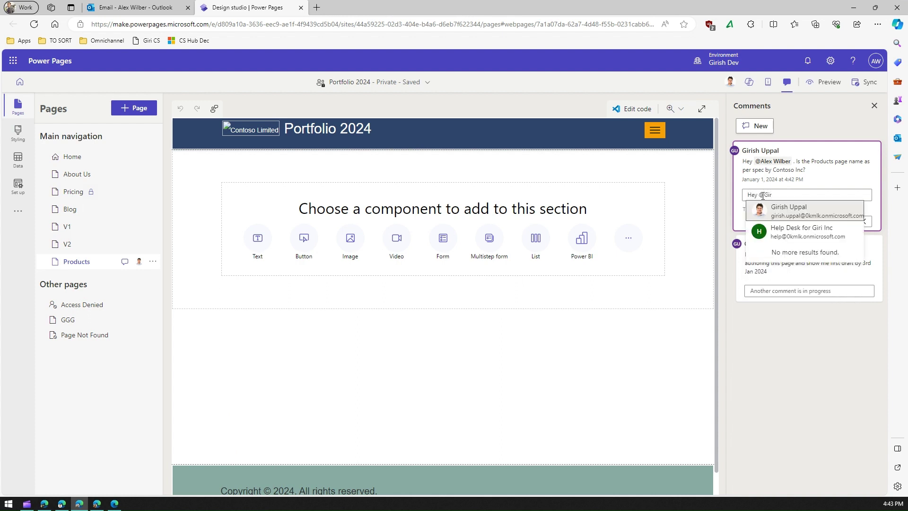
key("Return")
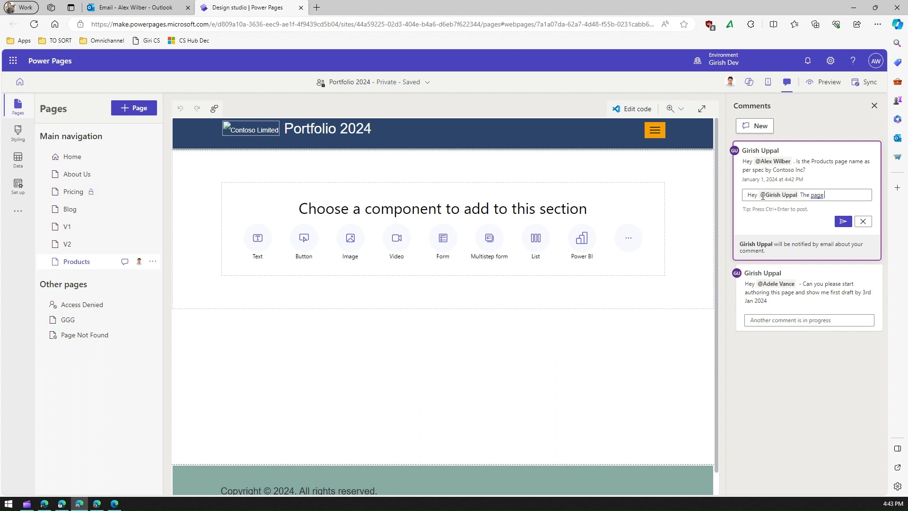
type("The page name must be Por")
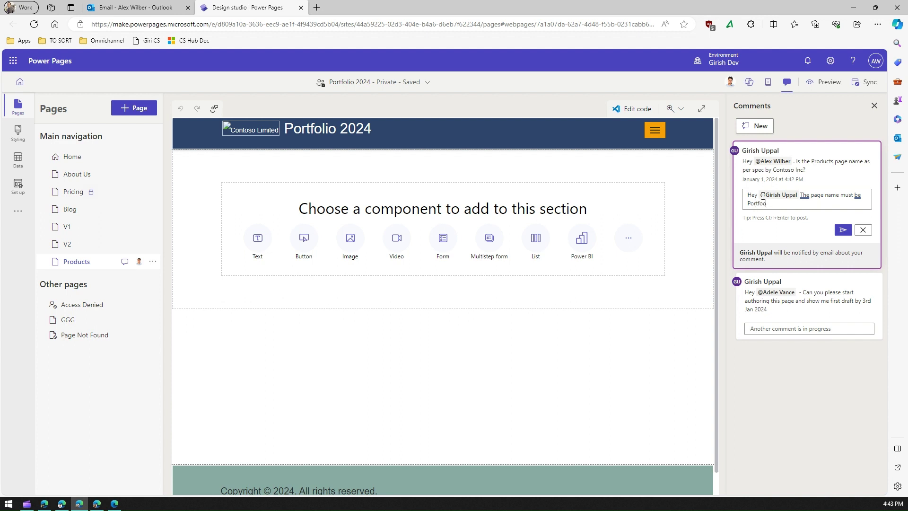
type("tfolio instead of Products")
left_click(842, 231)
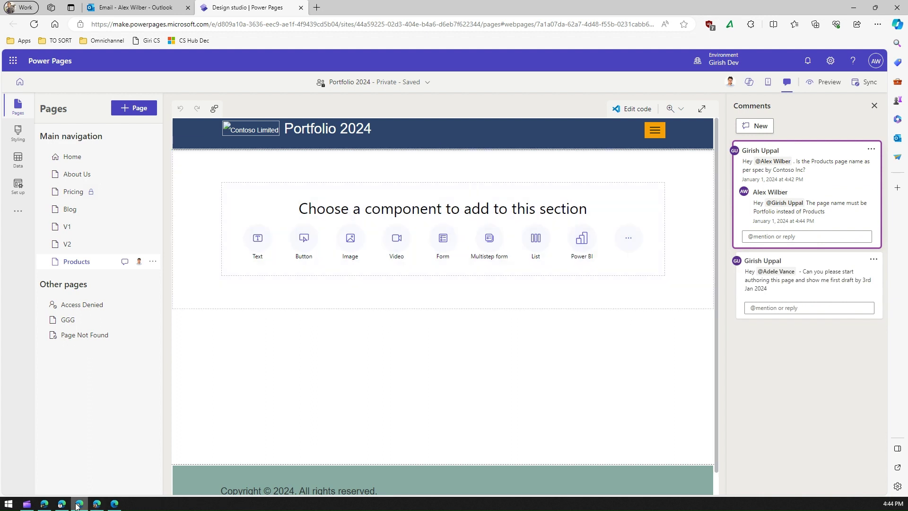
Switch back to the comment author's Power Pages window and reopen the comments for the Products page
left_click(61, 503)
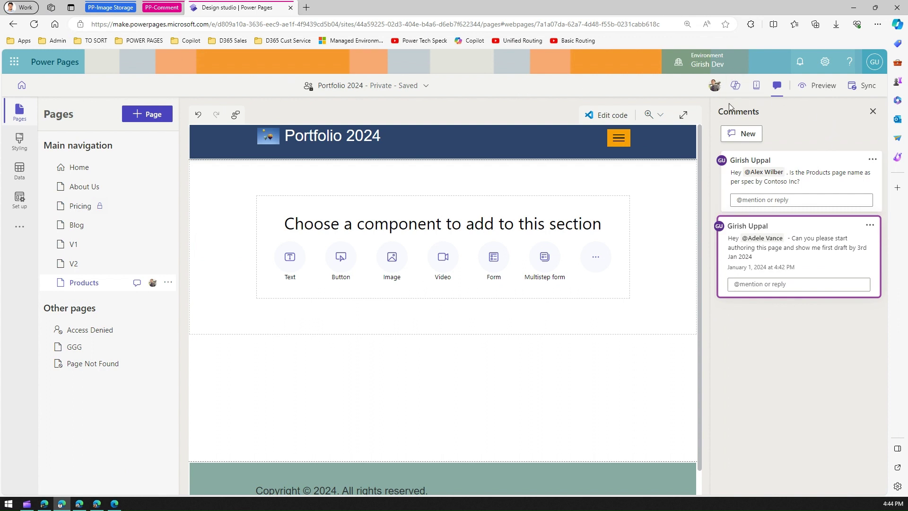
left_click(872, 111)
left_click(778, 86)
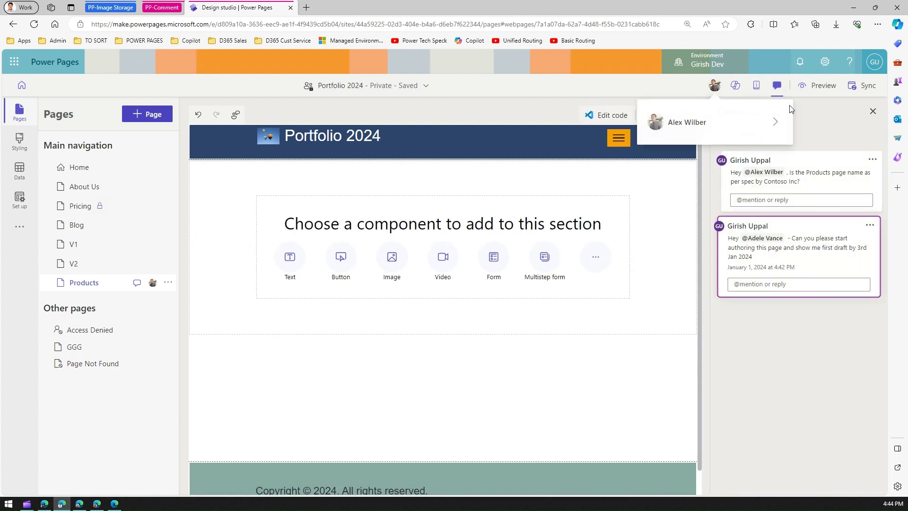
left_click(776, 86)
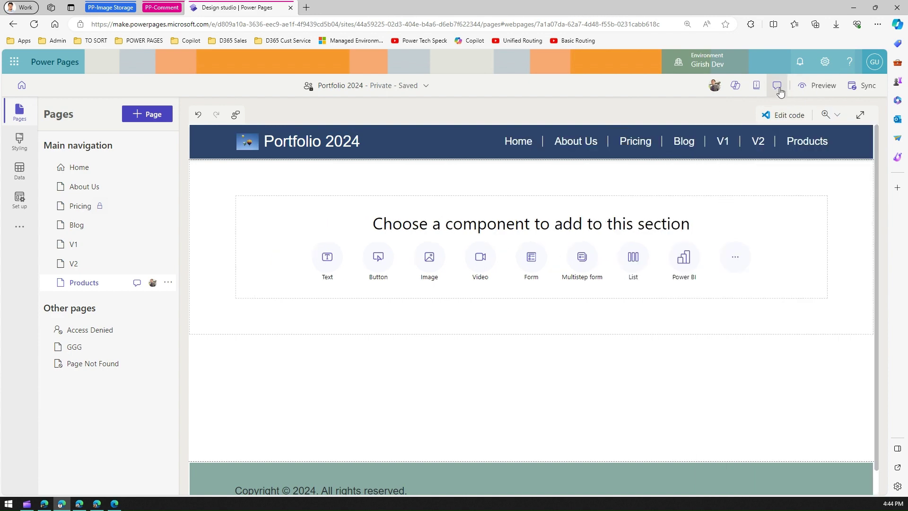
left_click(777, 86)
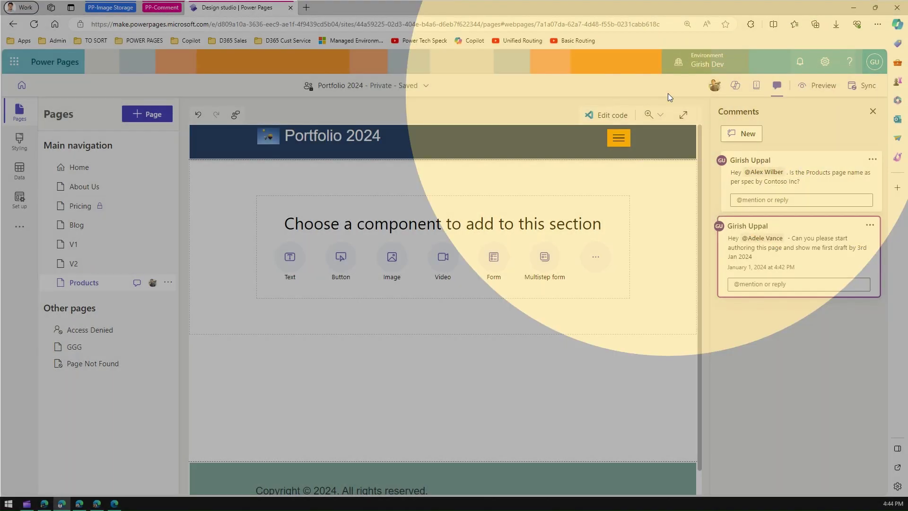
Check who else is working on the site, and reload the design studio to refresh its comments
left_click(715, 85)
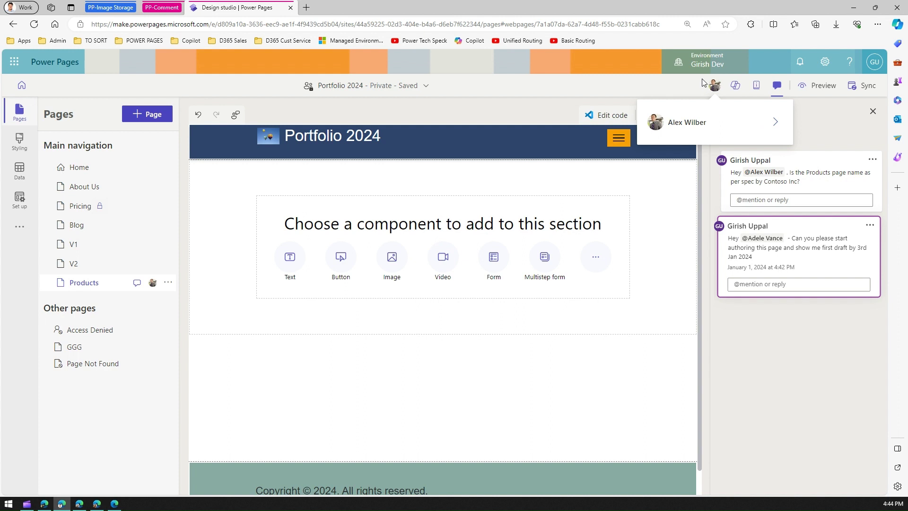
left_click(324, 372)
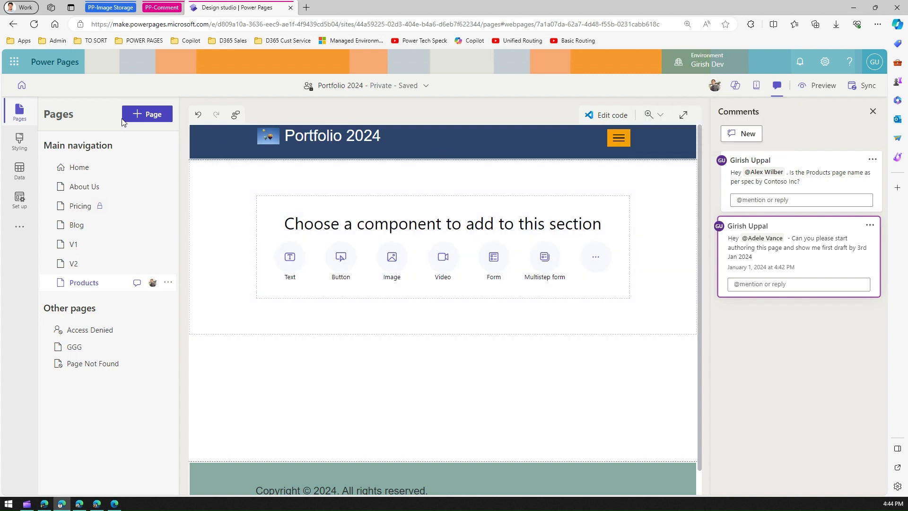
left_click(36, 24)
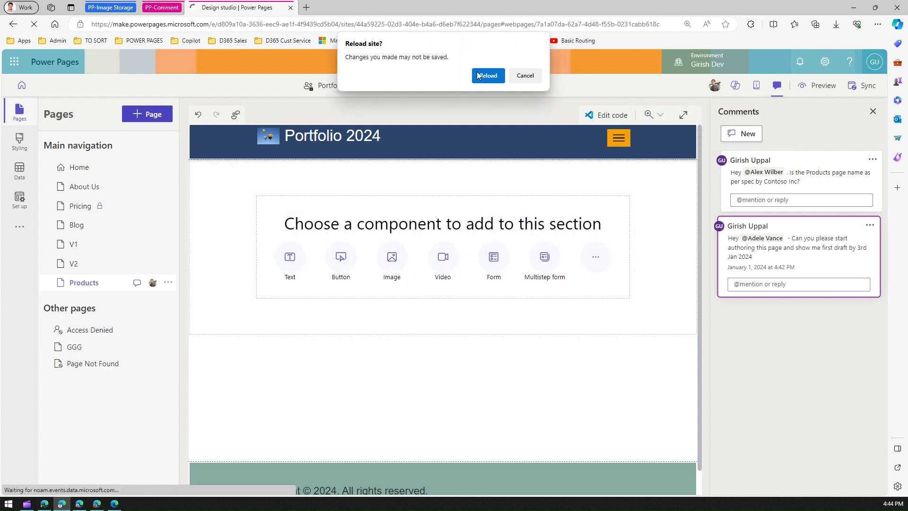
left_click(478, 75)
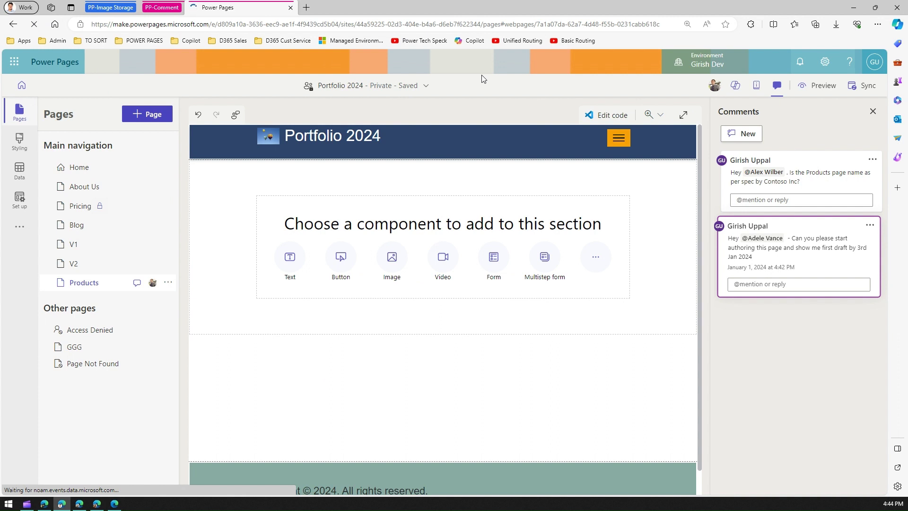
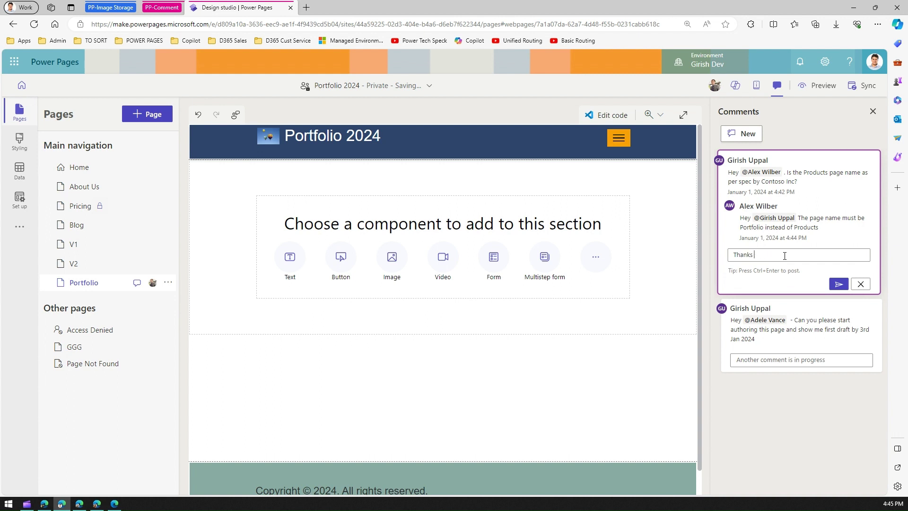
Post a reply on the page name comment thanking the mentioned colleague by first name, ending with "Closing the thread."
type("@Alex")
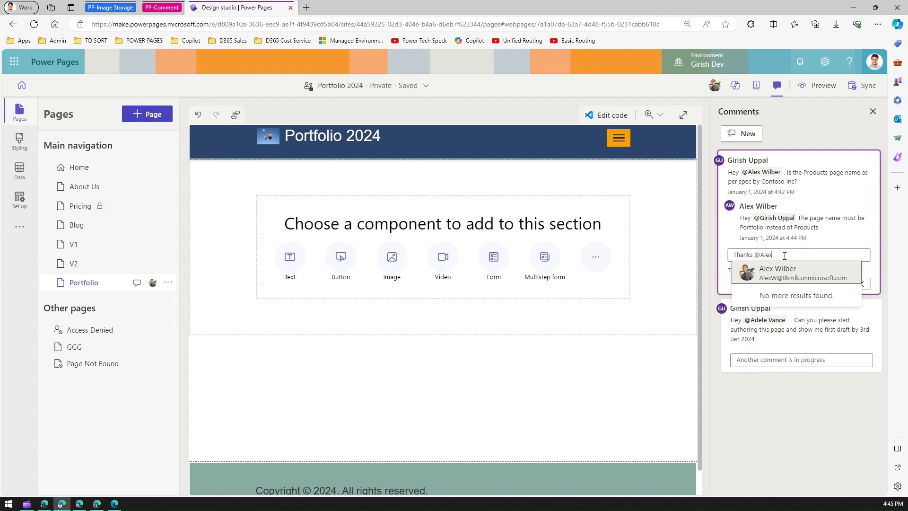
type(". Closing the thread.")
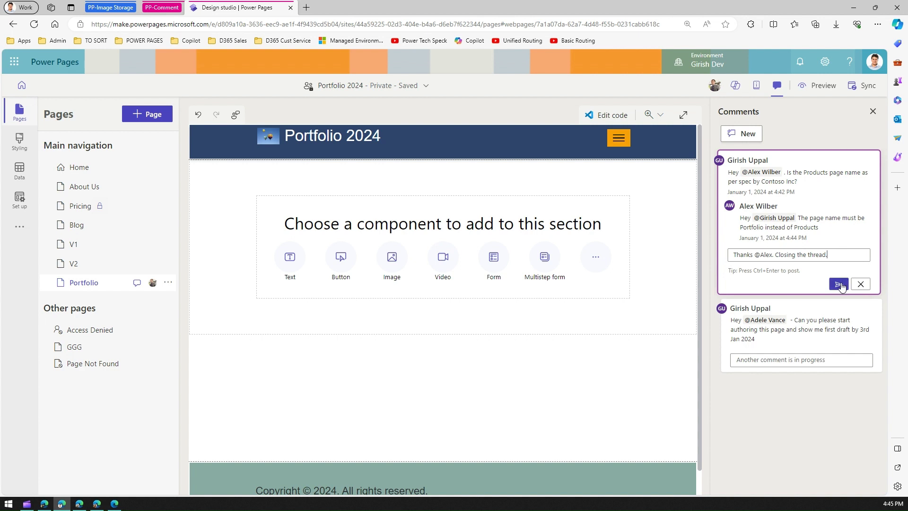
left_click(838, 284)
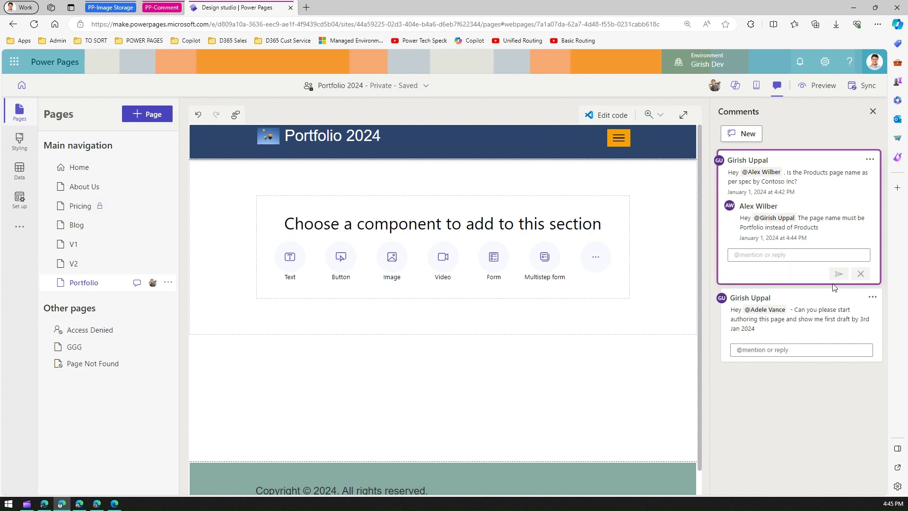
Resolve the comment thread about the page name
left_click(869, 160)
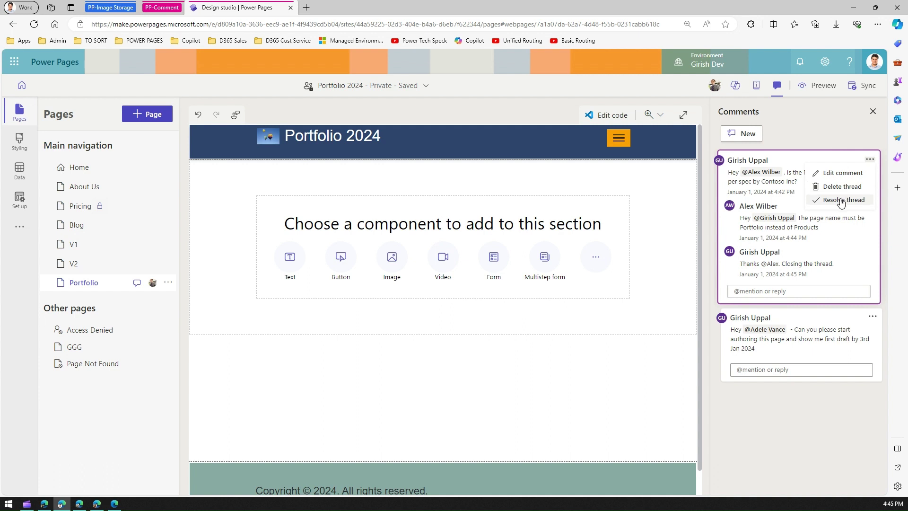
left_click(831, 265)
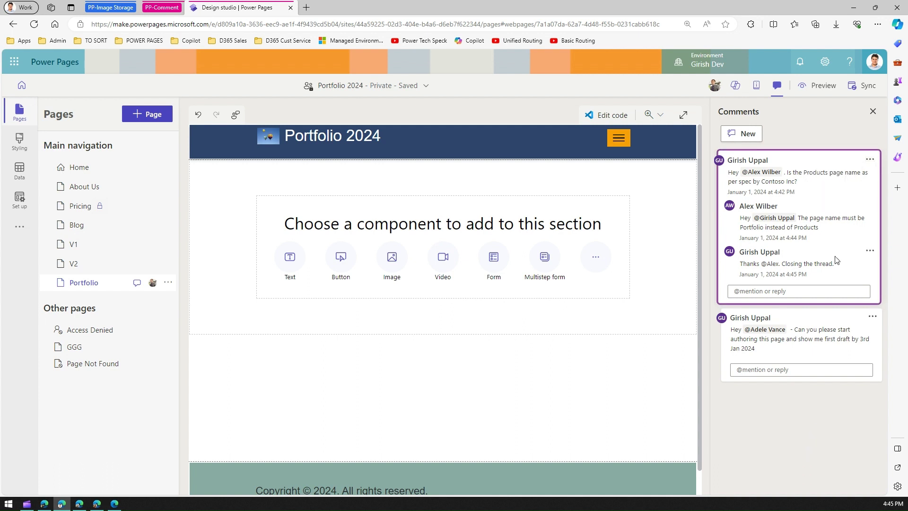
left_click(869, 163)
left_click(857, 205)
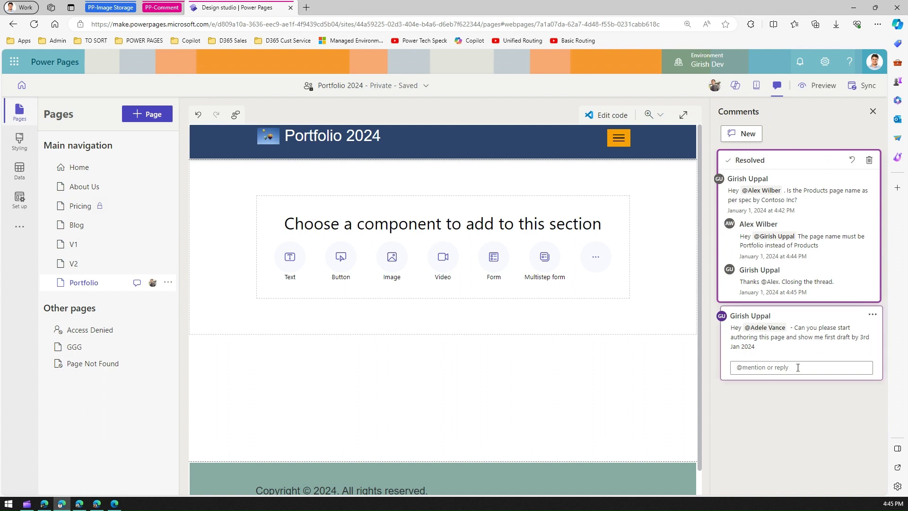
Edit the comment requesting the first draft to add "Also let me know the effort for development." and save it
left_click(821, 361)
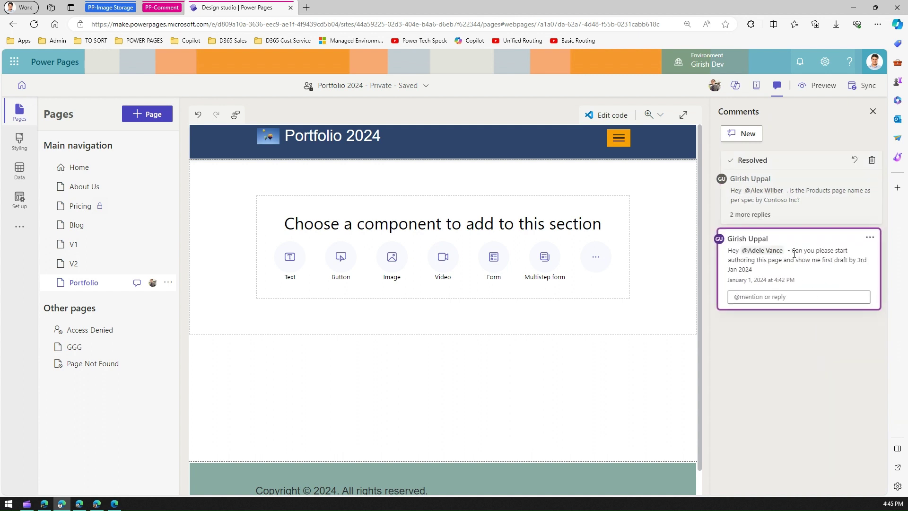
left_click(869, 236)
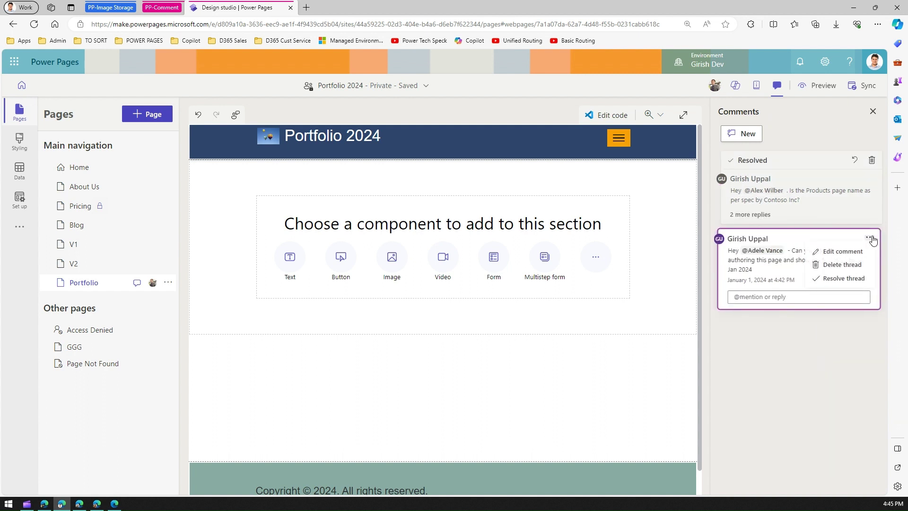
left_click(851, 249)
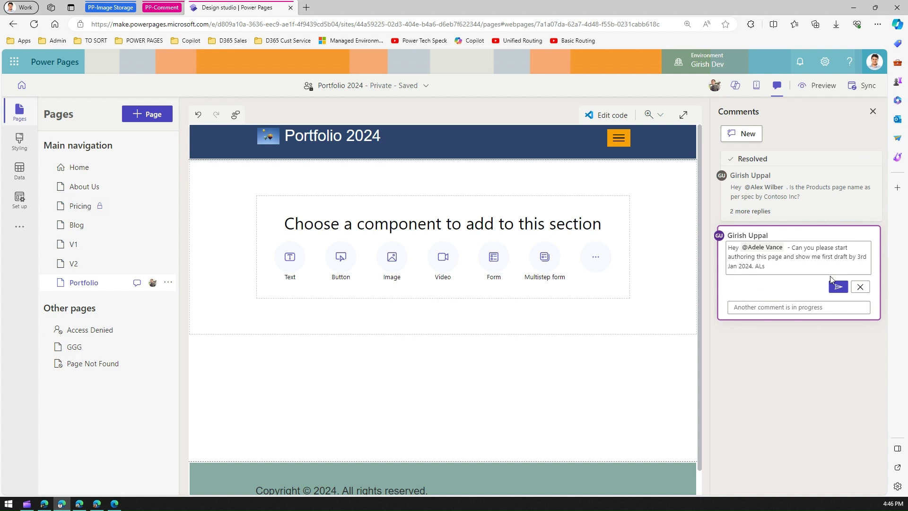
type("let me know the effort for development.")
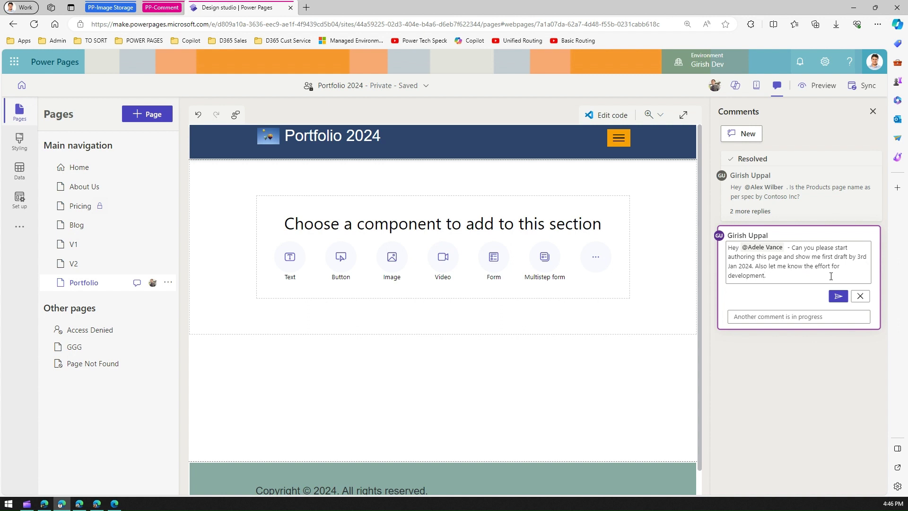
left_click(839, 295)
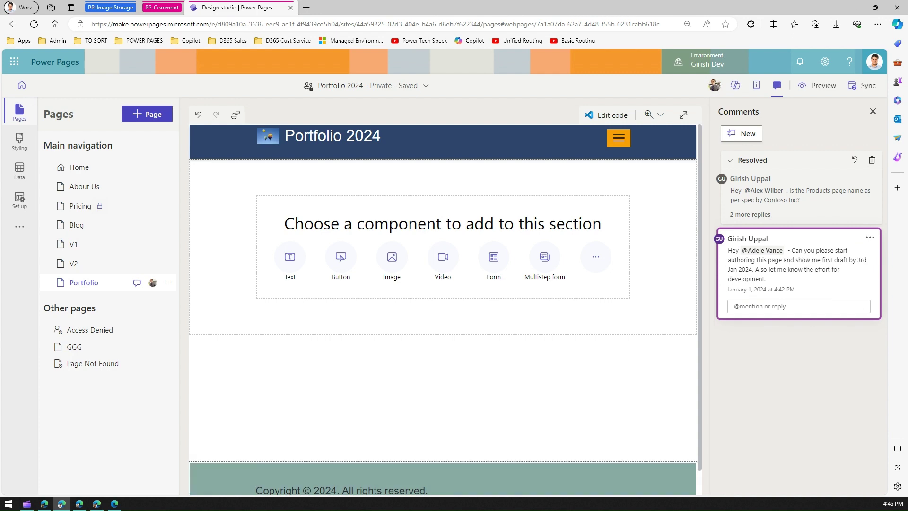
Switch to the second mentioned colleague's Outlook window, read the Portfolio 2024 mention email and go to the comment from it
left_click(97, 503)
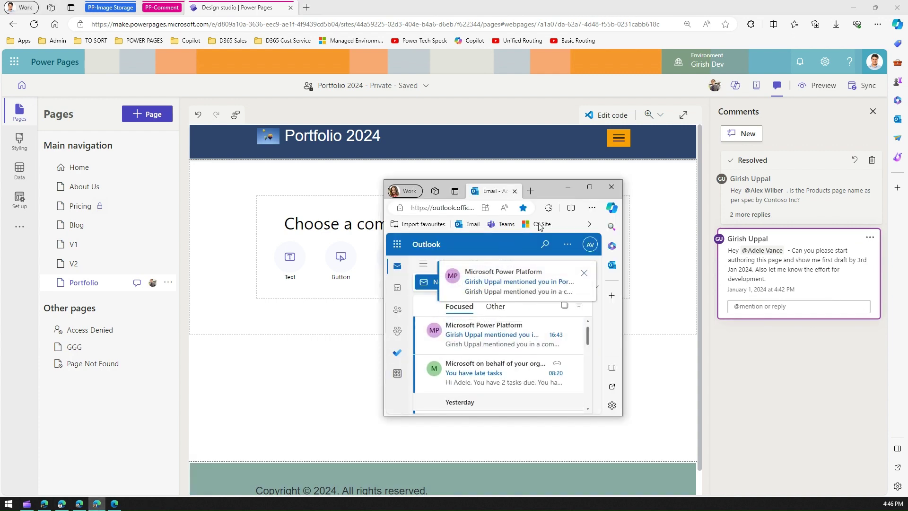
left_click(589, 187)
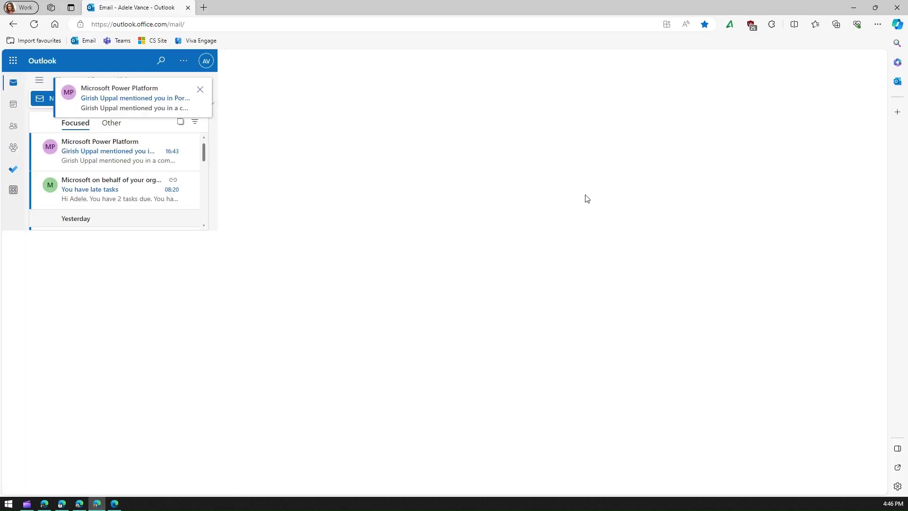
left_click(197, 154)
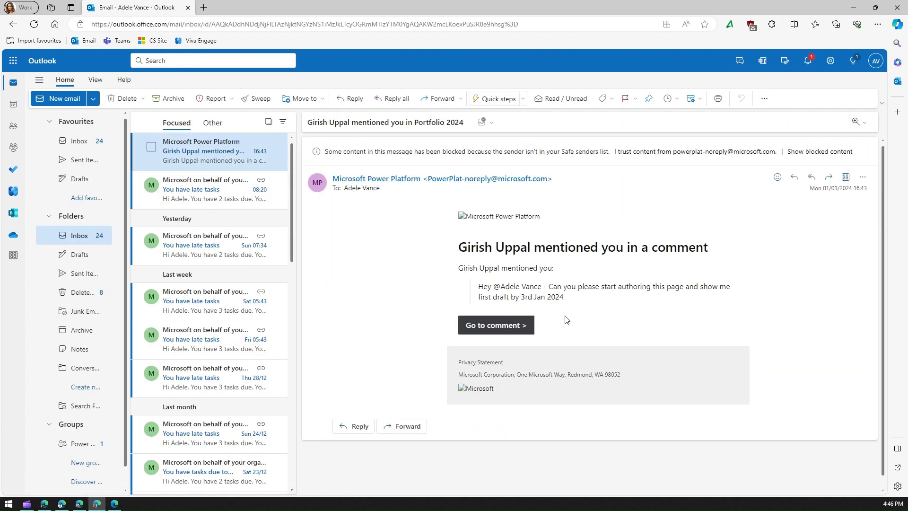
left_click_drag(574, 285, 731, 286)
left_click_drag(524, 297, 573, 310)
left_click(33, 24)
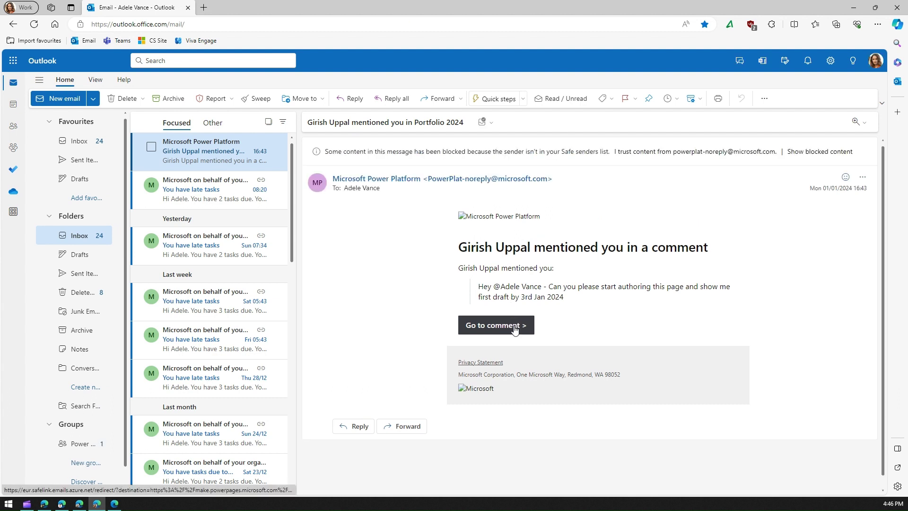
left_click(514, 325)
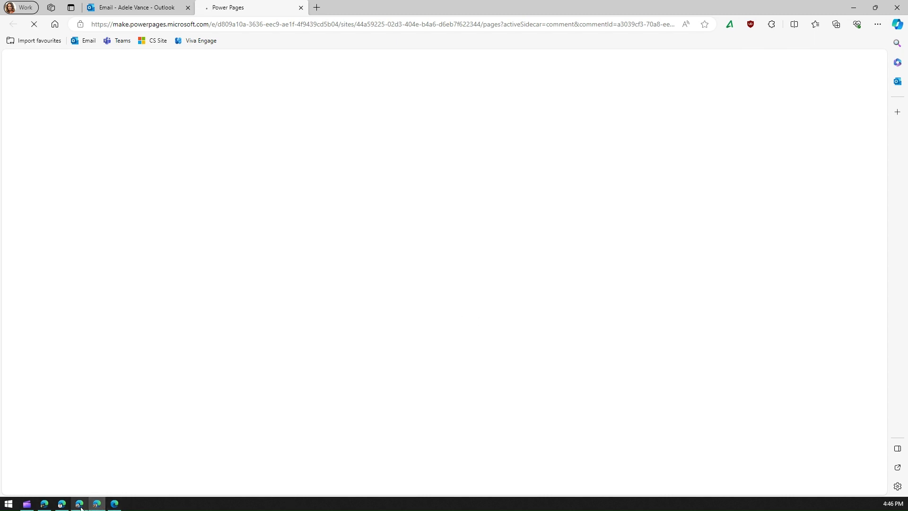
Check in the comment author's window who else is working on the site, and return to the second colleague's window
left_click(61, 504)
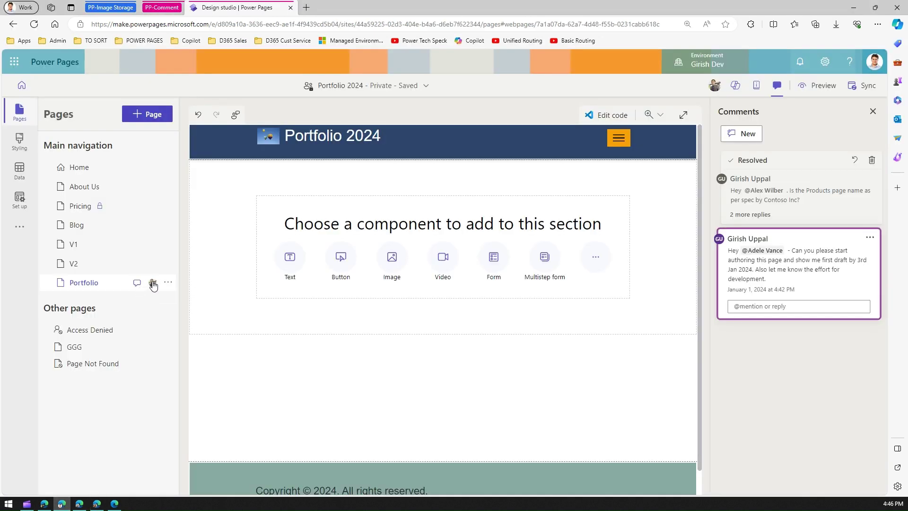
left_click(712, 87)
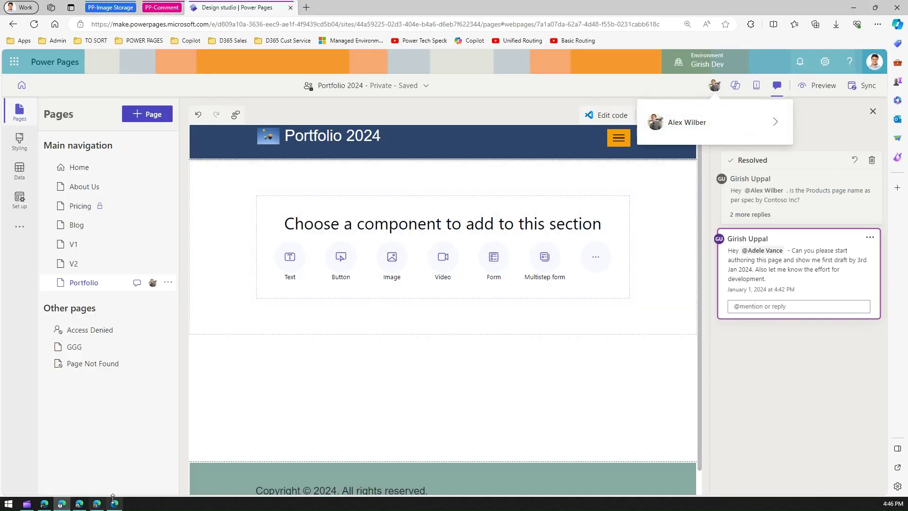
left_click(97, 504)
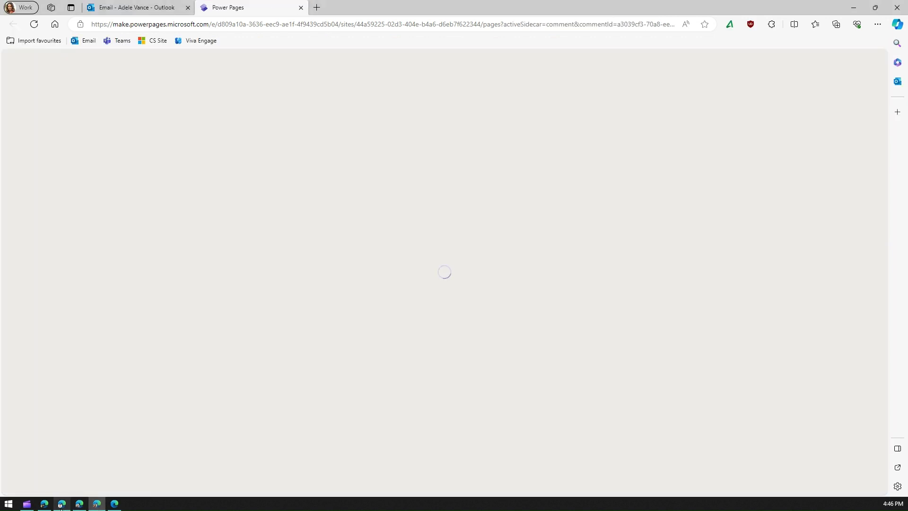
left_click(62, 504)
left_click(714, 86)
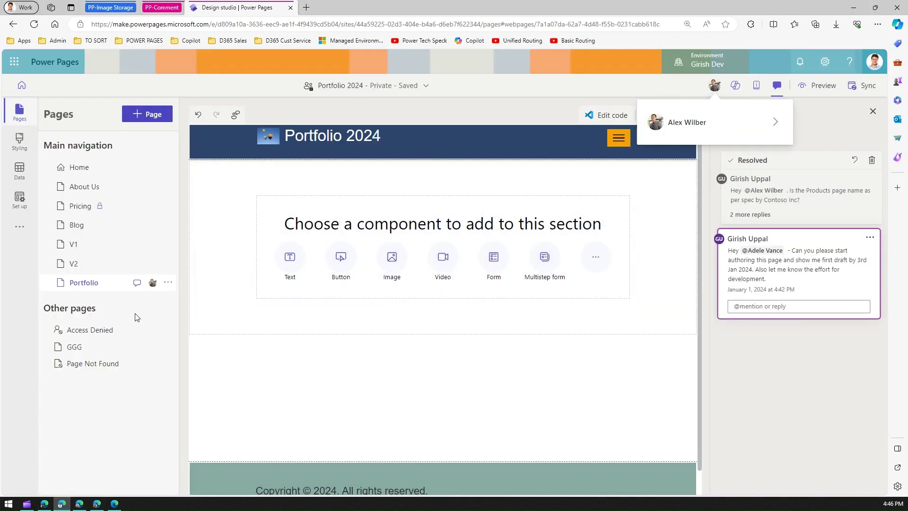
left_click(96, 504)
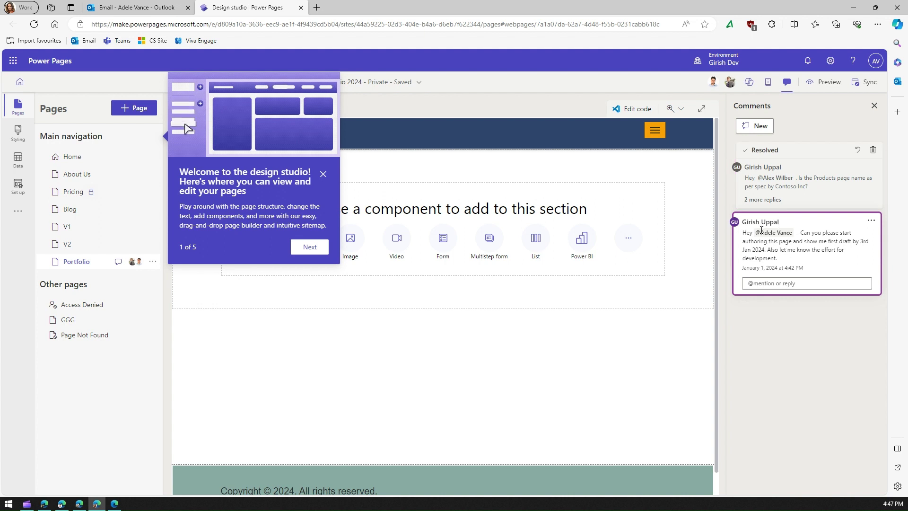
Reply to the first draft comment with "10 hrs and i will be doing this by today."
left_click(789, 282)
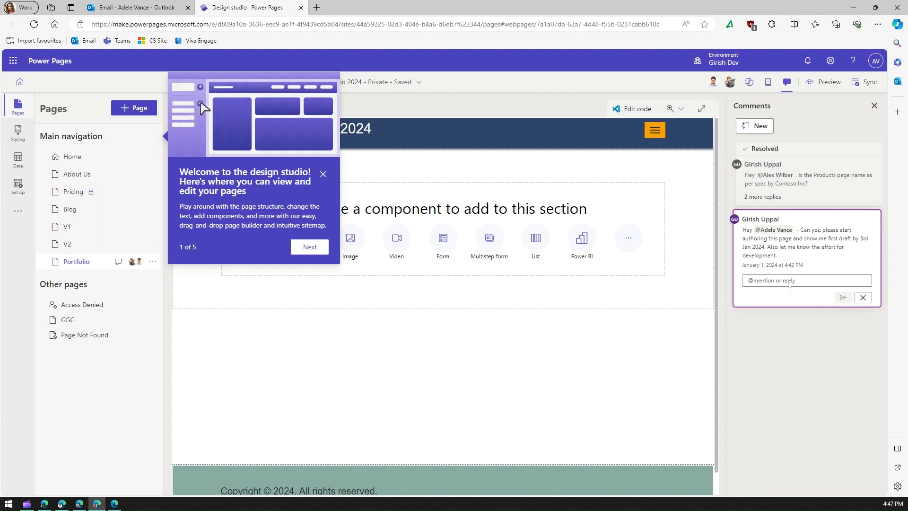
type("10 hrs")
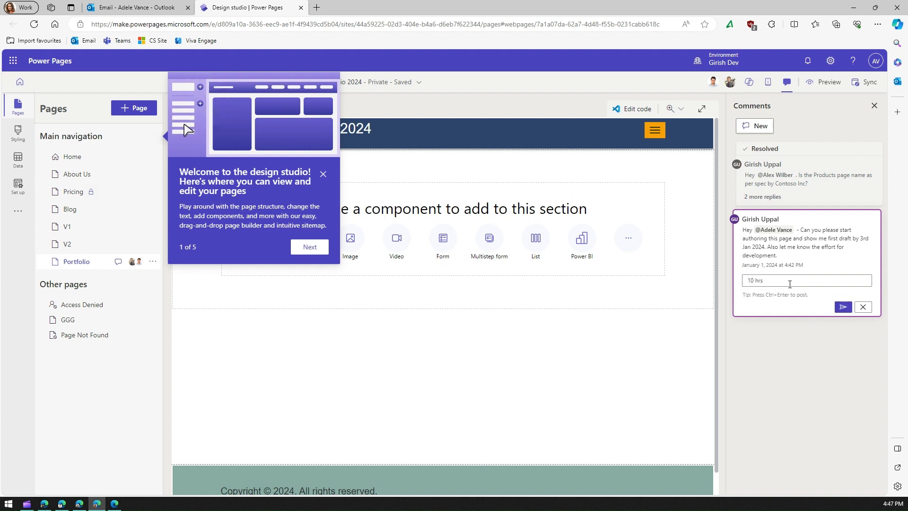
type(" and i will be")
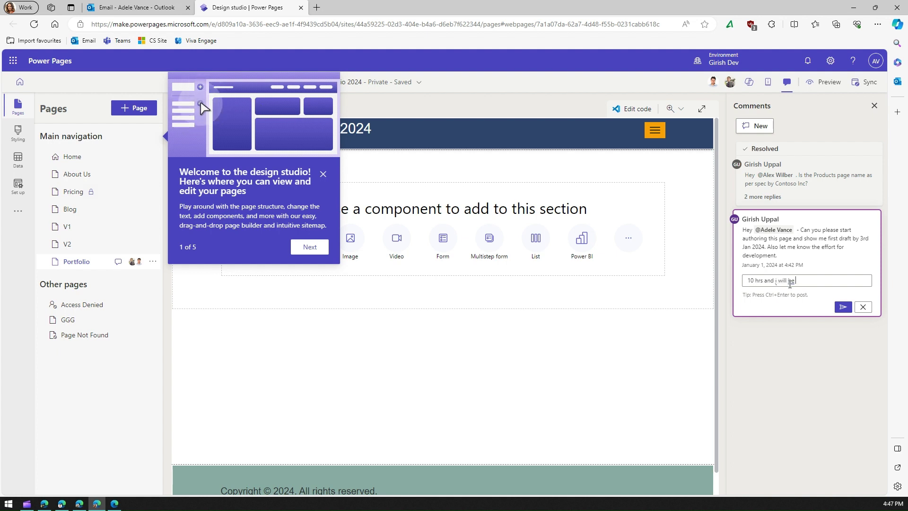
type(" doing this b")
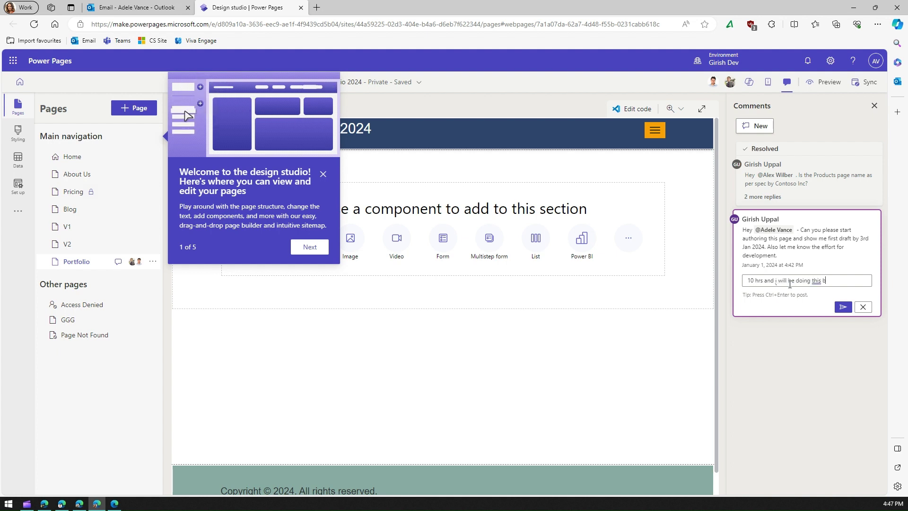
type("y today.")
left_click(841, 307)
Close the Learn pane and check which colleagues are currently working on the site
left_click(715, 82)
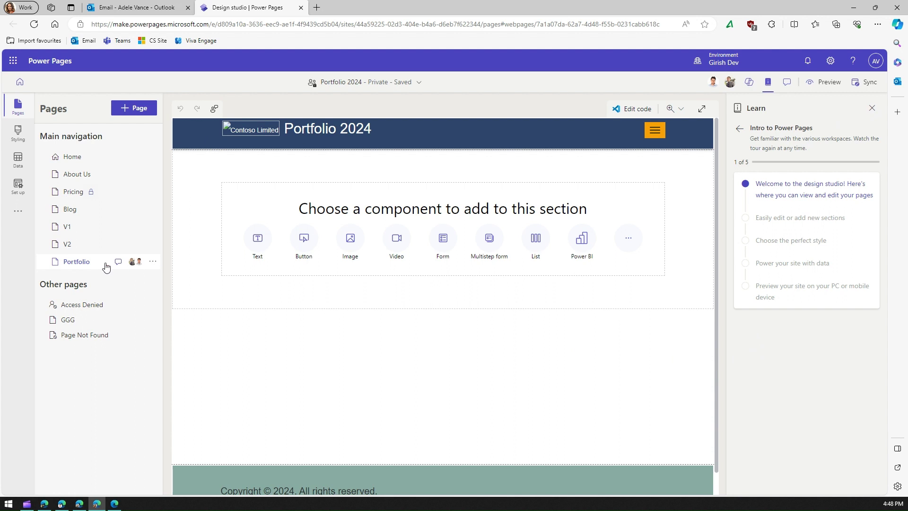
left_click(871, 108)
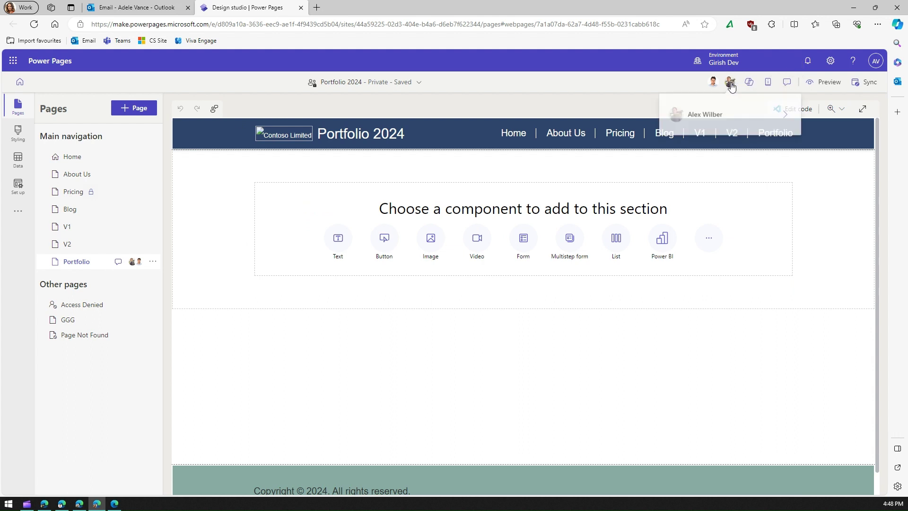
mouse_move(714, 84)
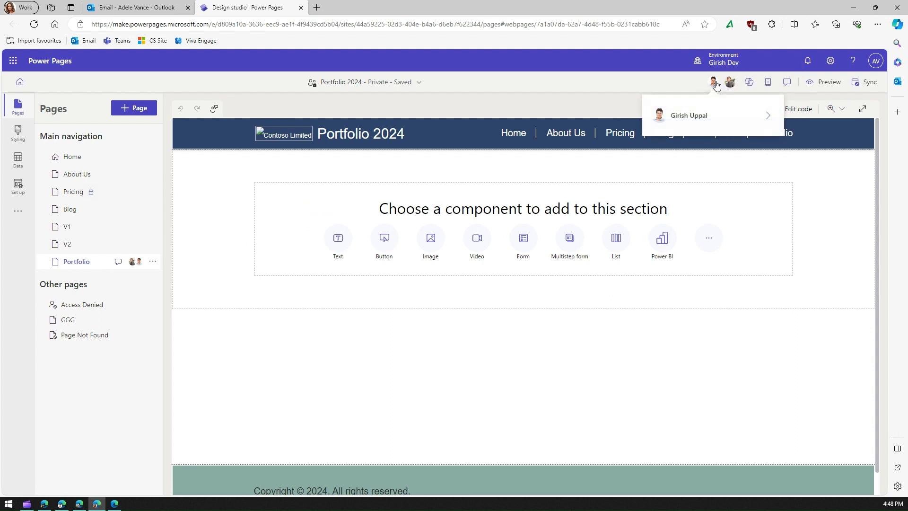
left_click(767, 118)
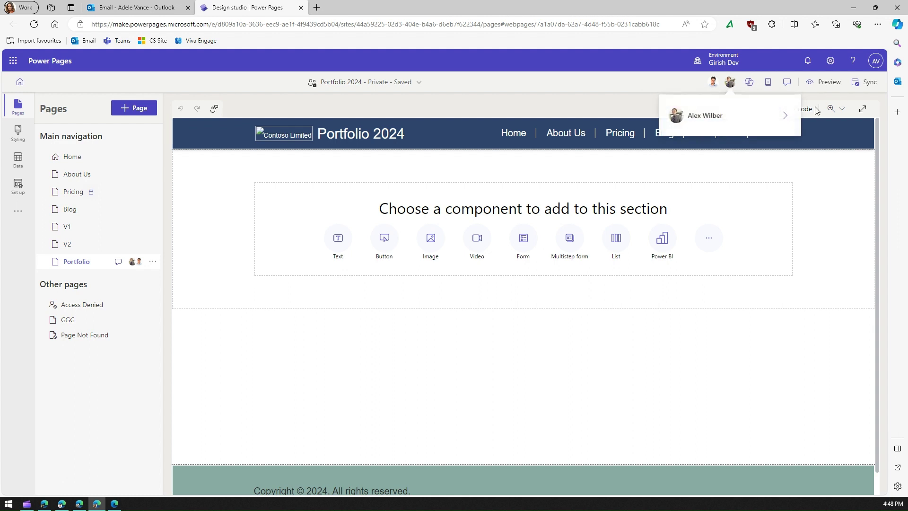
Start an email to the comment author from their presence card
mouse_move(713, 83)
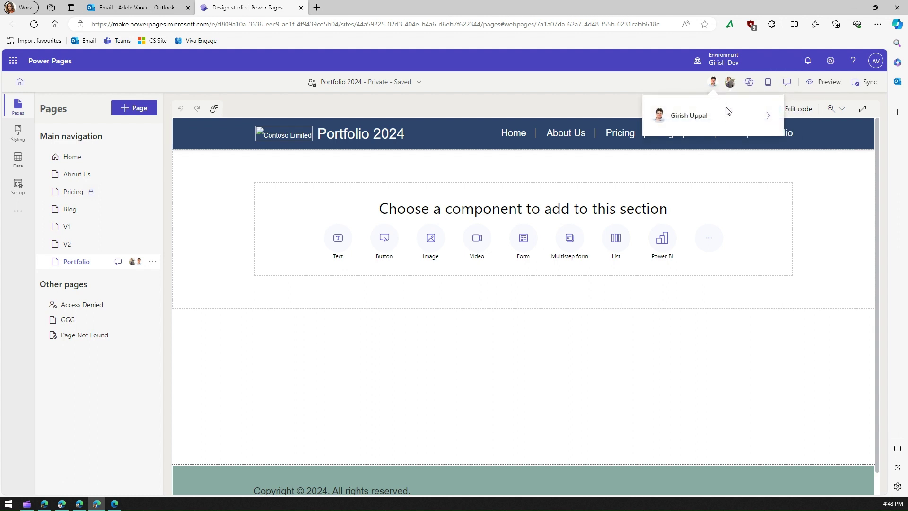
left_click(768, 116)
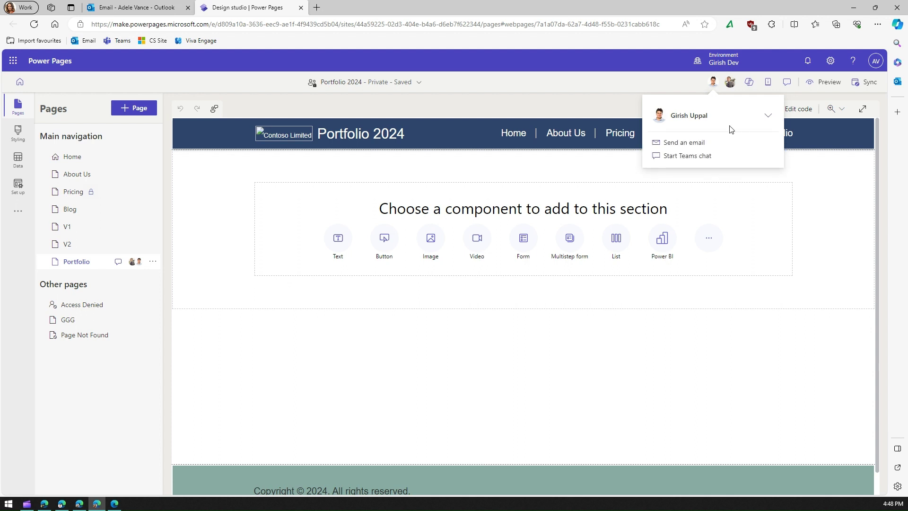
left_click(696, 145)
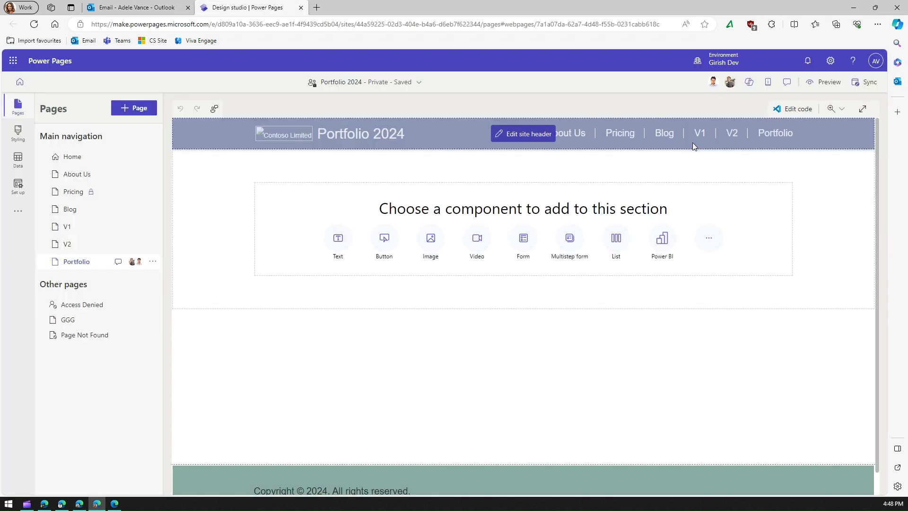
Start a Teams chat with the comment author from their presence card using the Teams web app, and return to the design studio
mouse_move(714, 84)
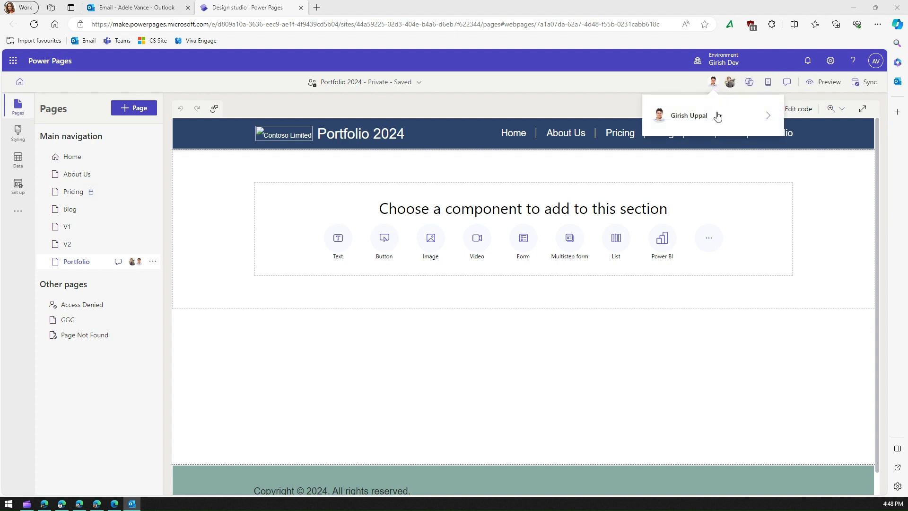
left_click(767, 118)
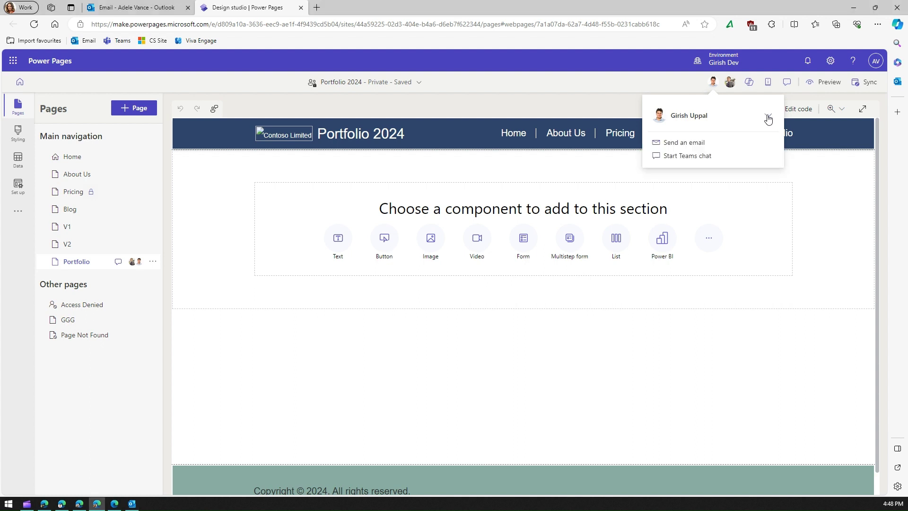
left_click(696, 159)
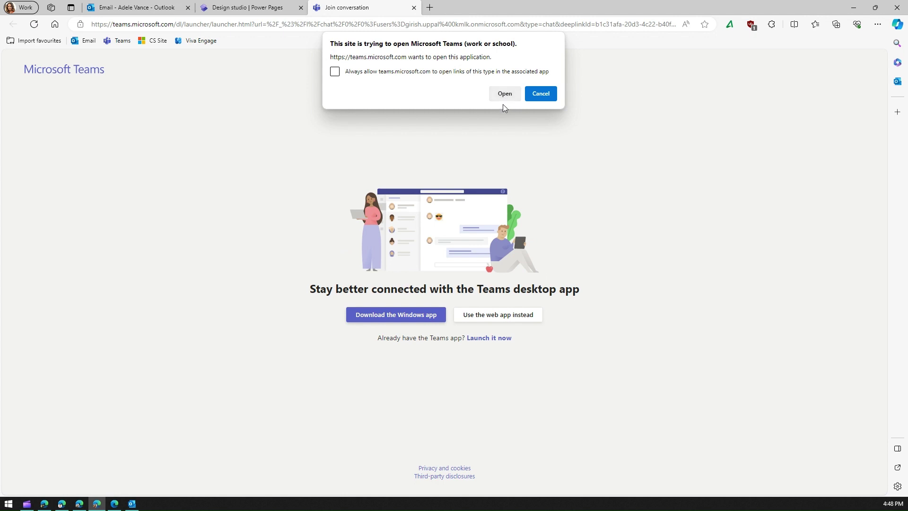
left_click(544, 101)
left_click(526, 315)
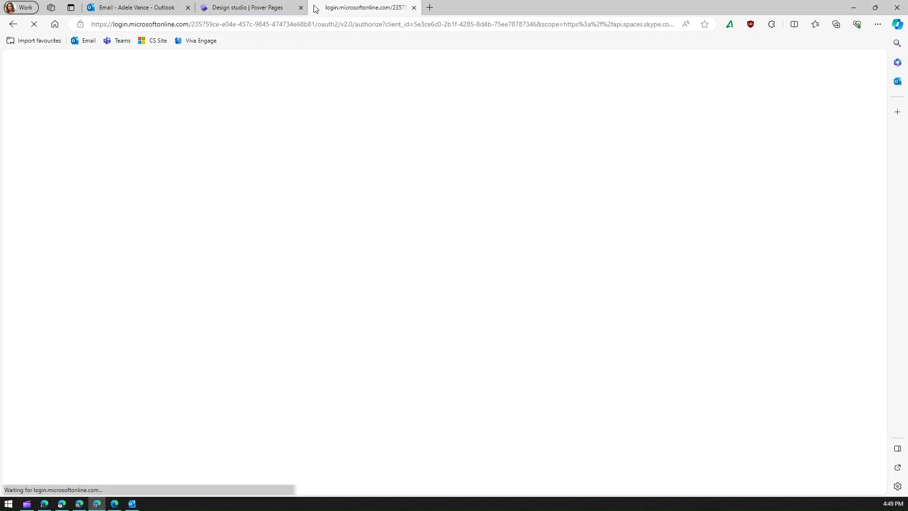
left_click(243, 4)
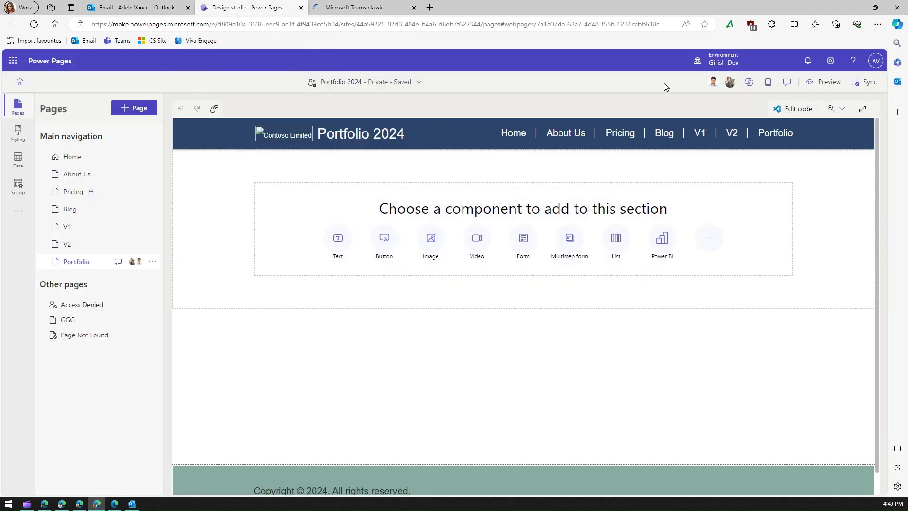
Show the Portfolio page's comments, and post the new comment "Comments from About Us Page" on the About Us page
left_click(153, 262)
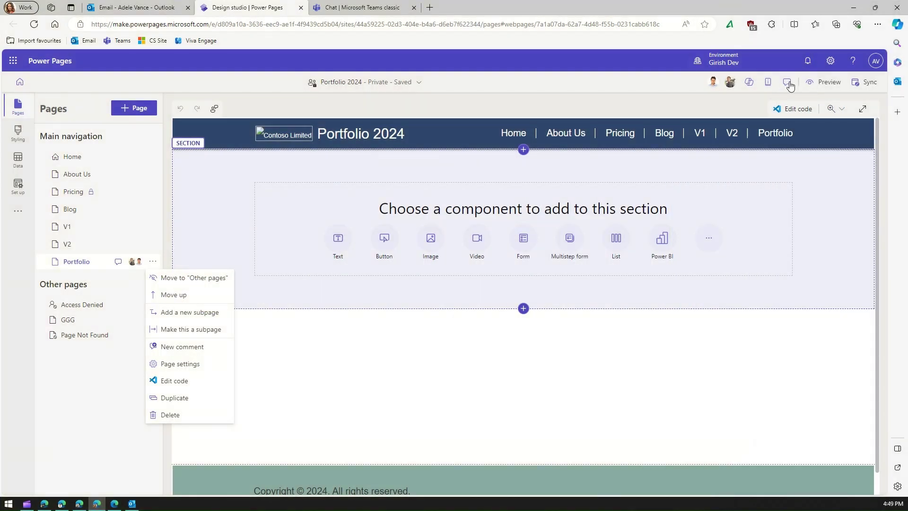
left_click(787, 83)
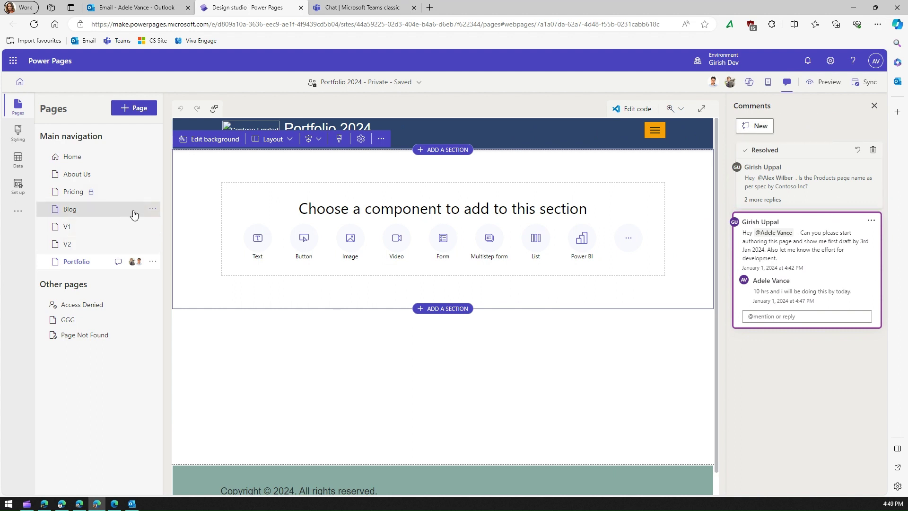
left_click(156, 175)
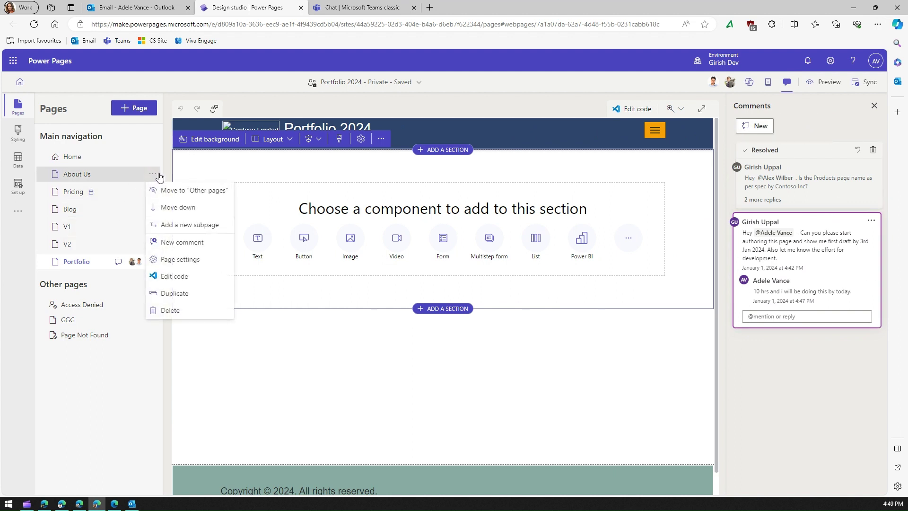
left_click(189, 244)
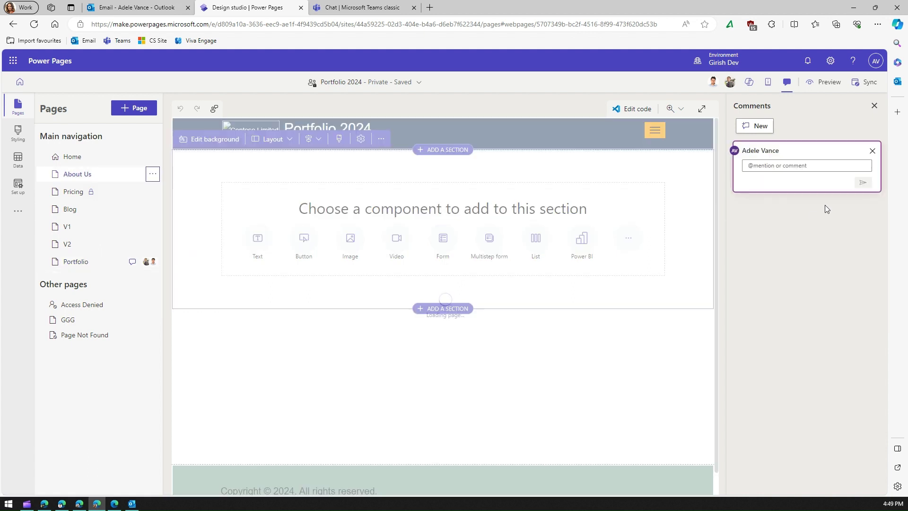
left_click(784, 167)
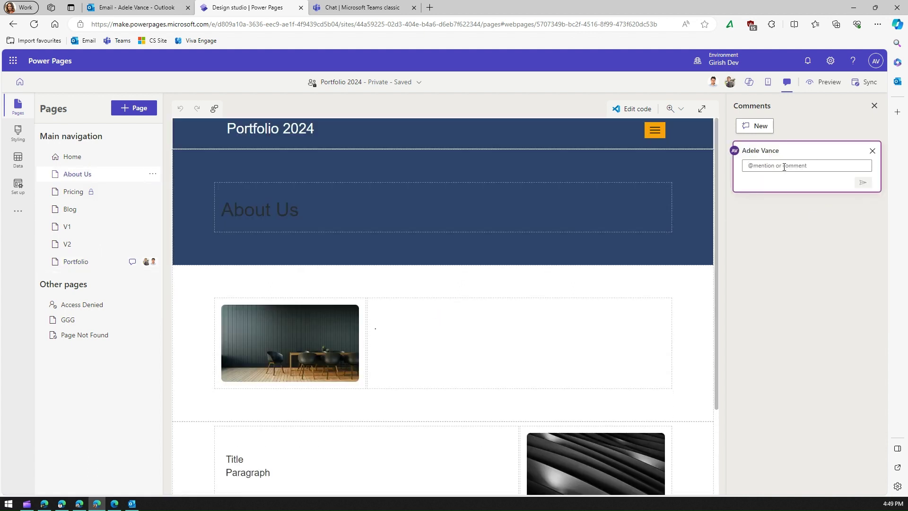
type("Comments from About Us Page")
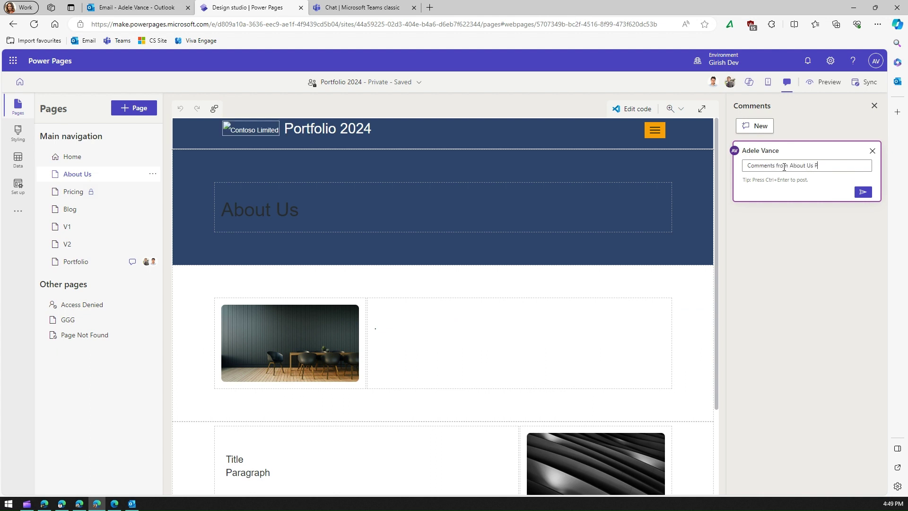
left_click(863, 191)
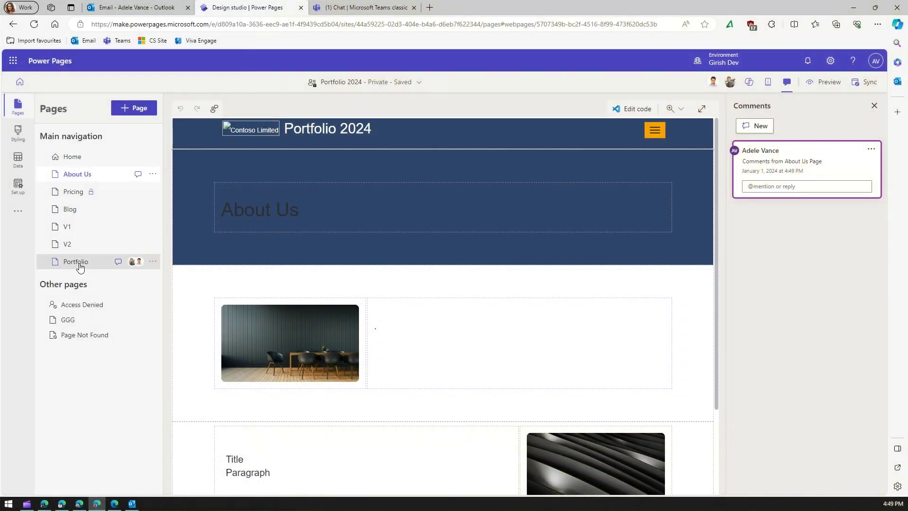
Compare the comments on the Portfolio and About Us pages, and post "Some comment on blog" on the Blog page
left_click(79, 264)
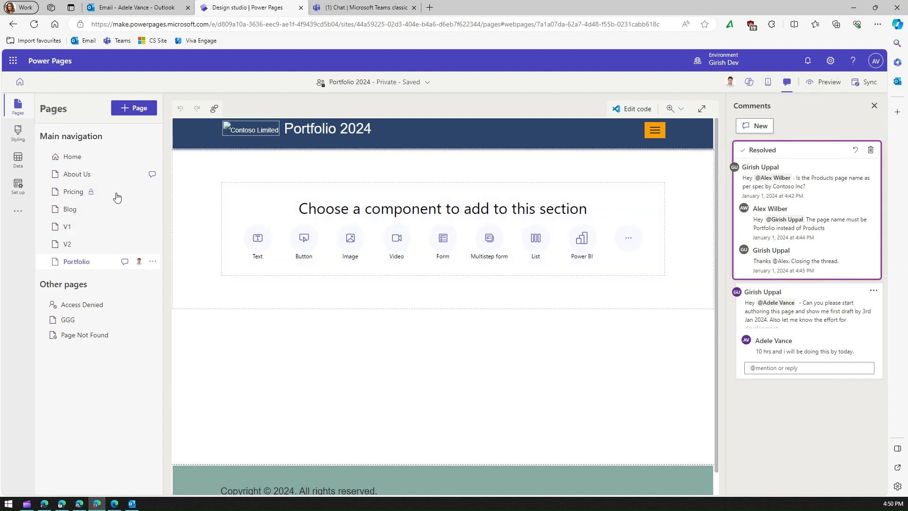
left_click(112, 175)
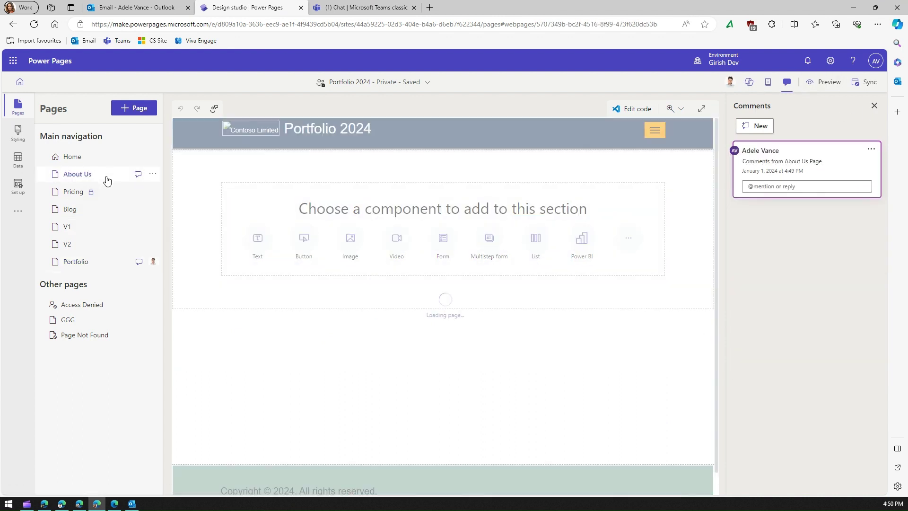
left_click(96, 214)
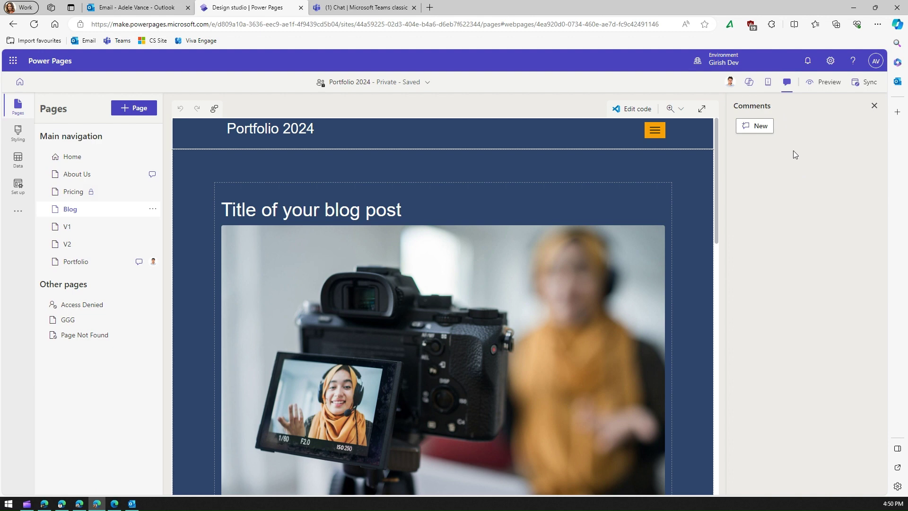
left_click(754, 125)
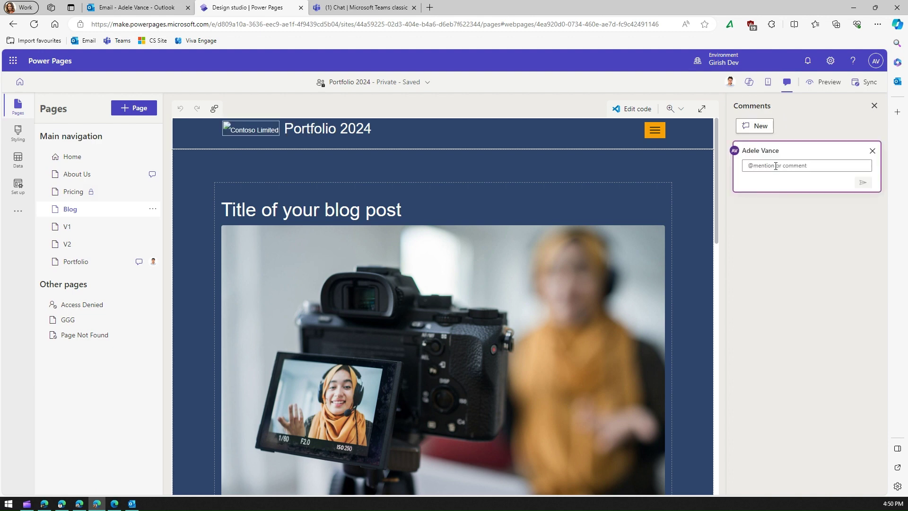
type("Some comment on blog")
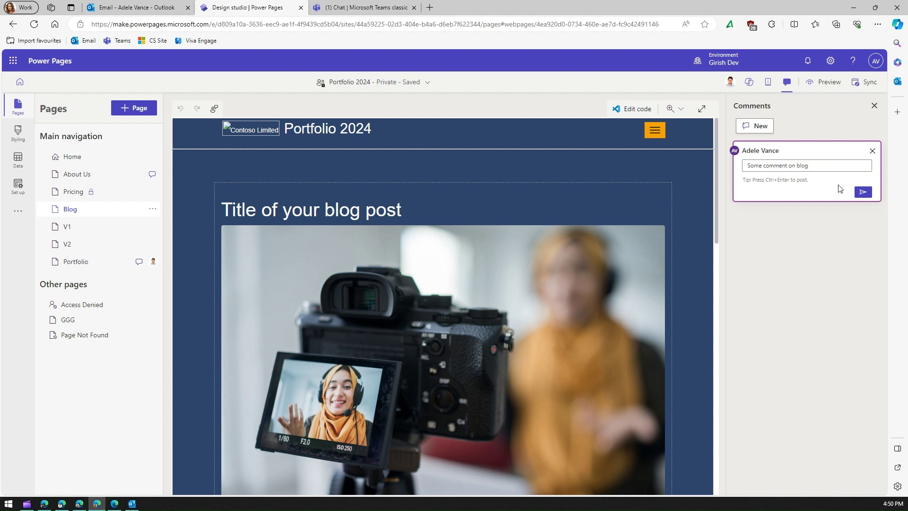
left_click(863, 192)
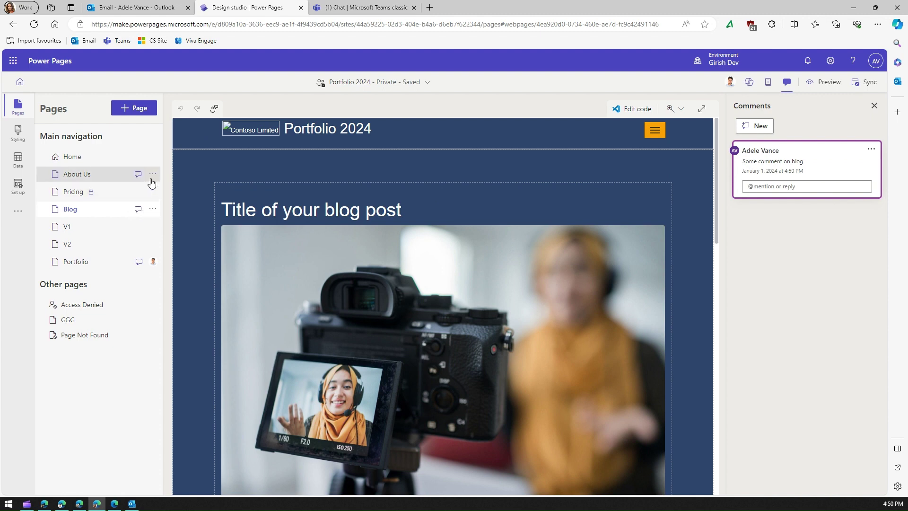
Check who is currently on the site, and look at the per-page presence in the comment author's window
left_click(730, 82)
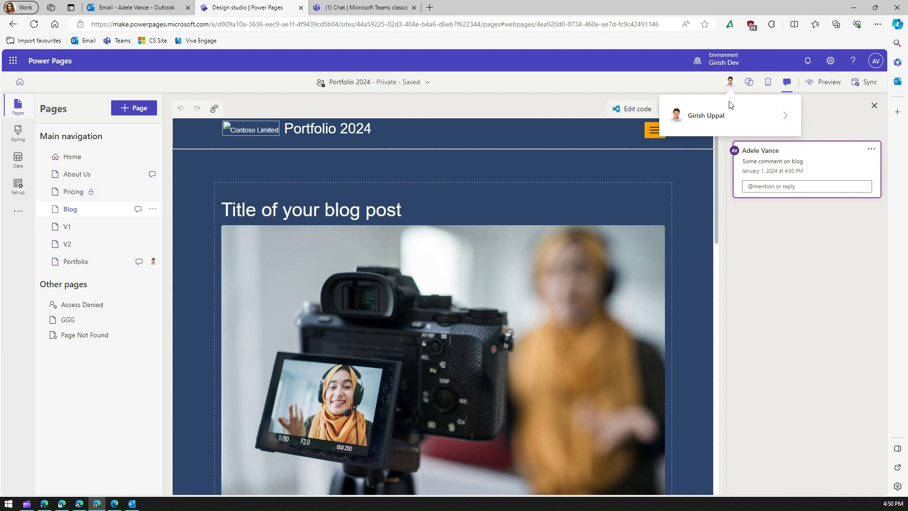
left_click(114, 209)
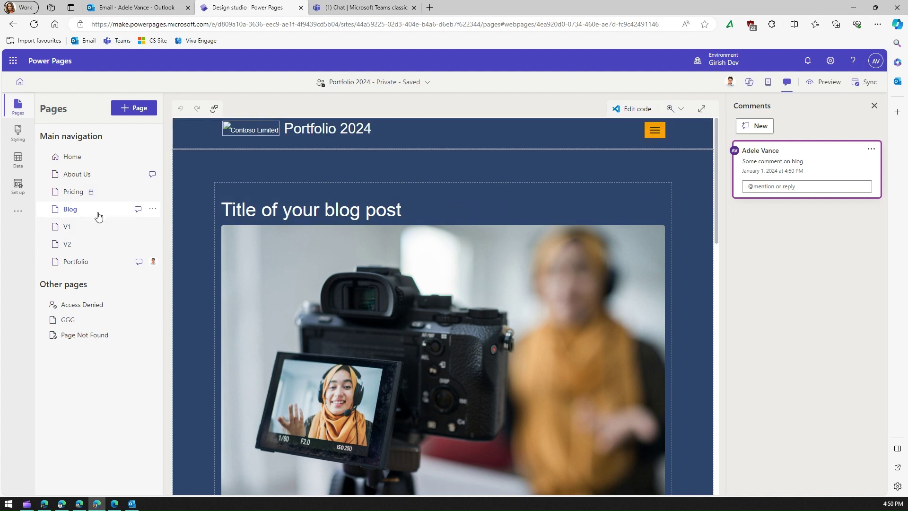
left_click(78, 504)
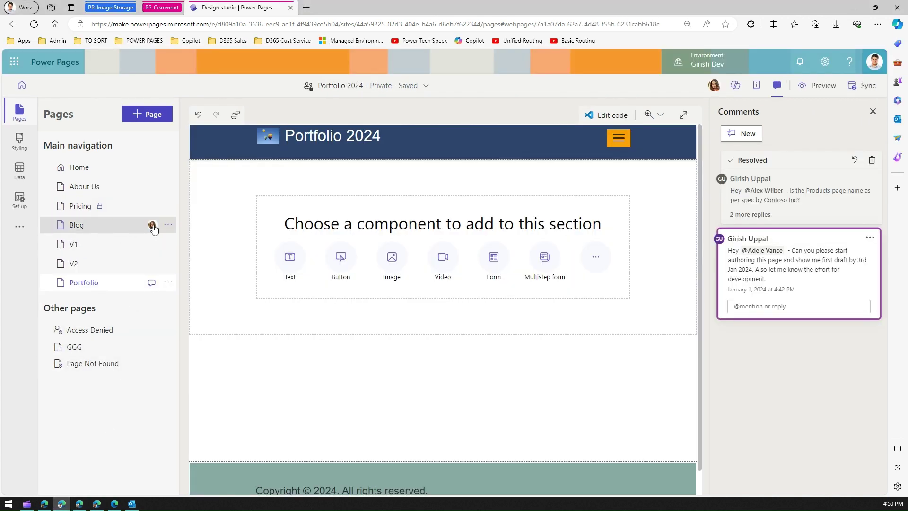
Open the V2 page in the first colleague's window, and return to the comment author's window to check page presence
left_click(79, 504)
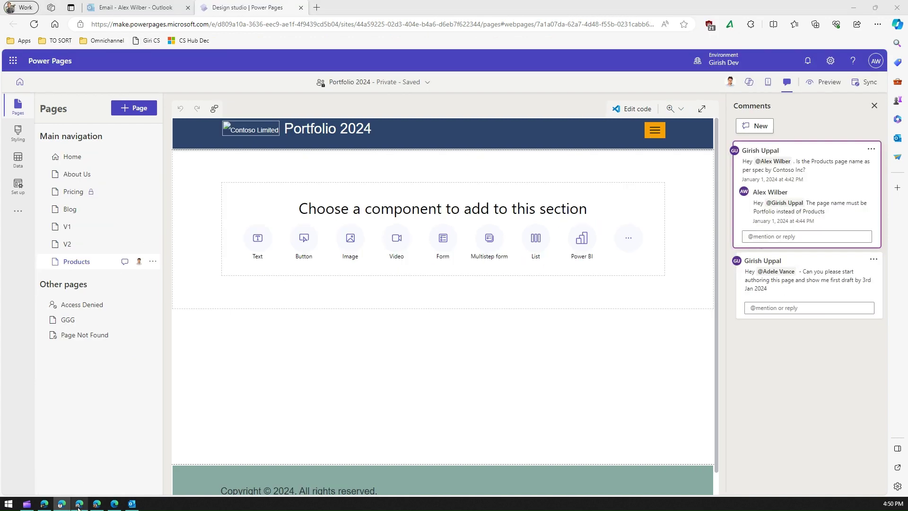
left_click(121, 244)
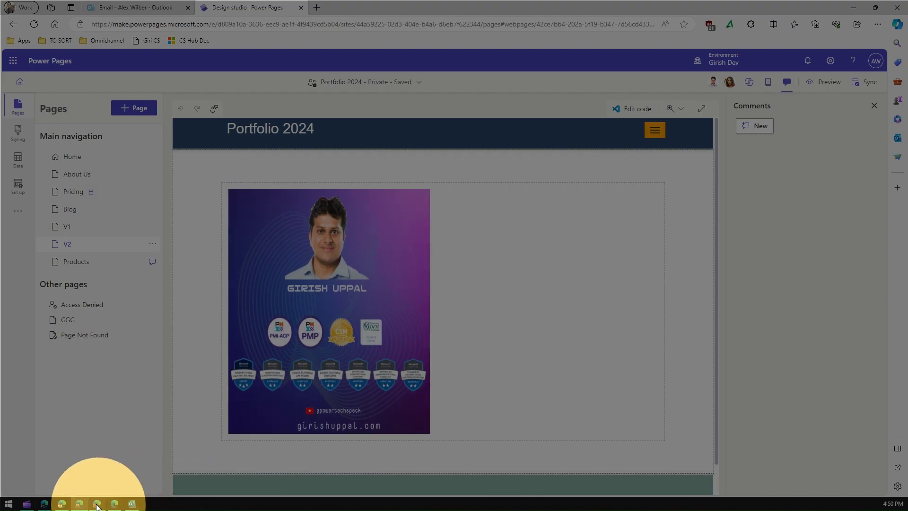
left_click(61, 504)
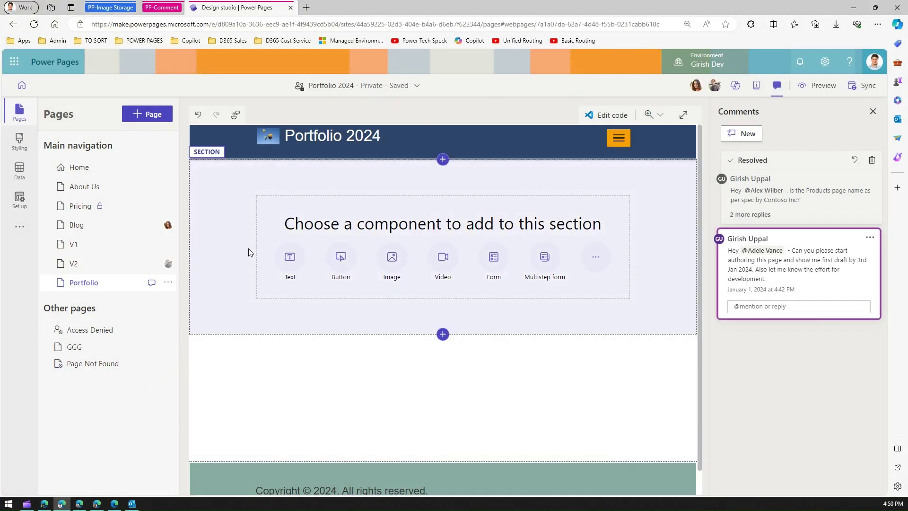